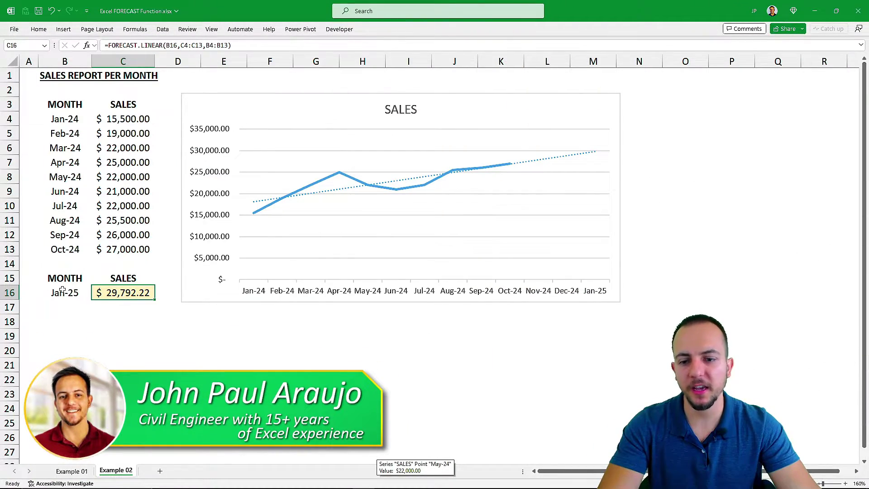
Step: Inspect C16's FORECAST.LINEAR formula without changing it, then go to the Example 01 coin sheet
{"action": "double_click", "coordinate": [122, 294]}
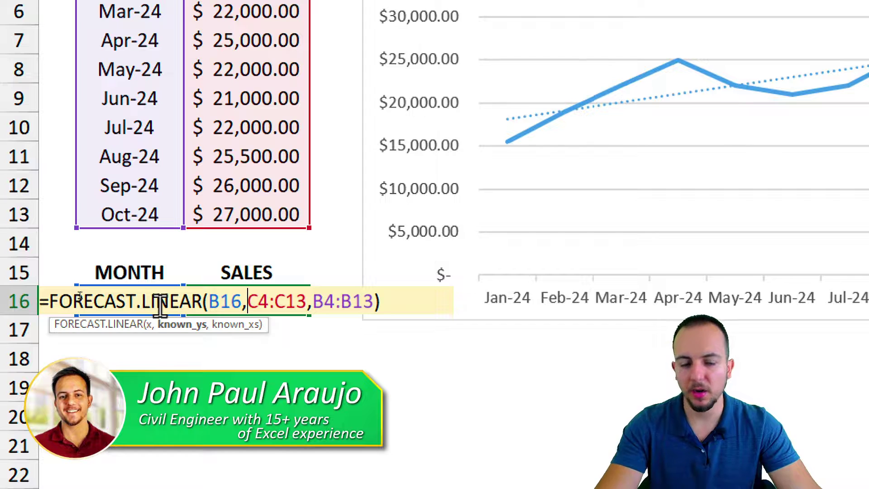
{"action": "key", "text": "Escape"}
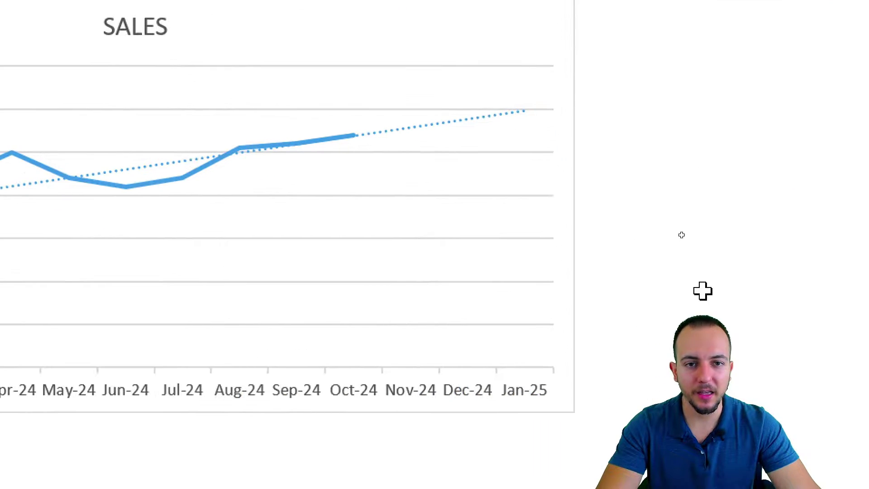
{"action": "mouse_move", "coordinate": [519, 90]}
{"action": "left_mouse_down"}
{"action": "mouse_move", "coordinate": [498, 107]}
{"action": "mouse_move", "coordinate": [479, 86]}
{"action": "left_mouse_up"}
{"action": "left_click_drag", "start_coordinate": [520, 165], "coordinate": [542, 164]}
{"action": "left_click_drag", "start_coordinate": [531, 152], "coordinate": [531, 212]}
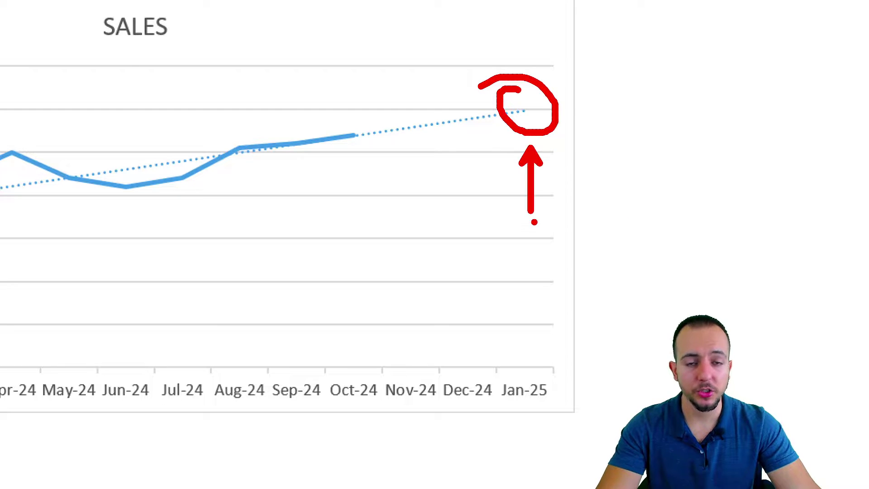
{"action": "key", "text": "Escape"}
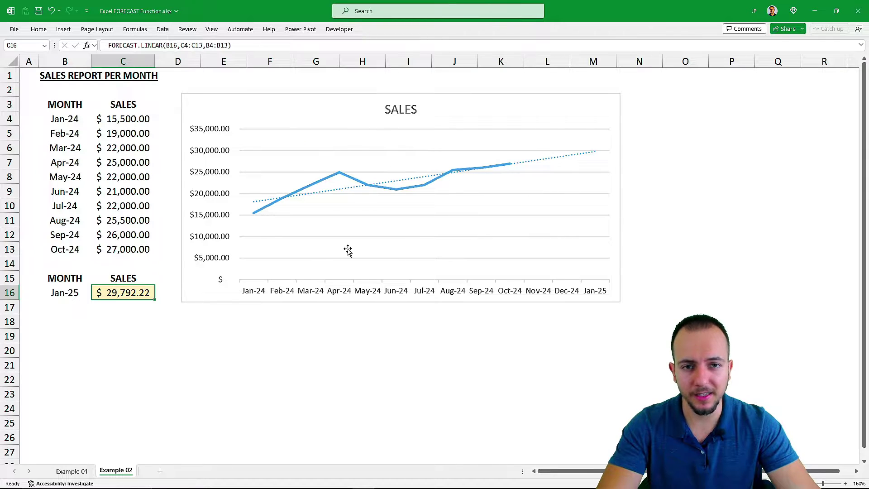
{"action": "left_click", "coordinate": [71, 471]}
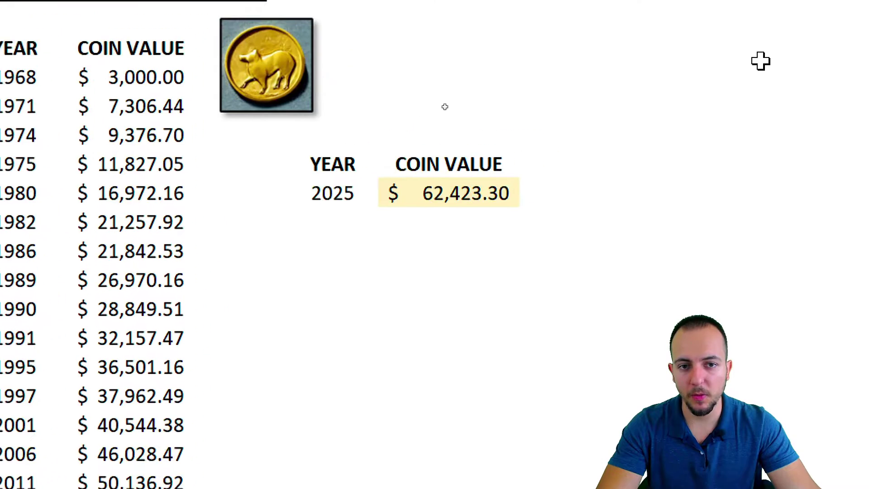
Step: Enter 2030 as the forecast year in E8, then switch to the Example 02 sheet
{"action": "left_click_drag", "start_coordinate": [374, 154], "coordinate": [336, 187]}
{"action": "left_click", "coordinate": [335, 187]}
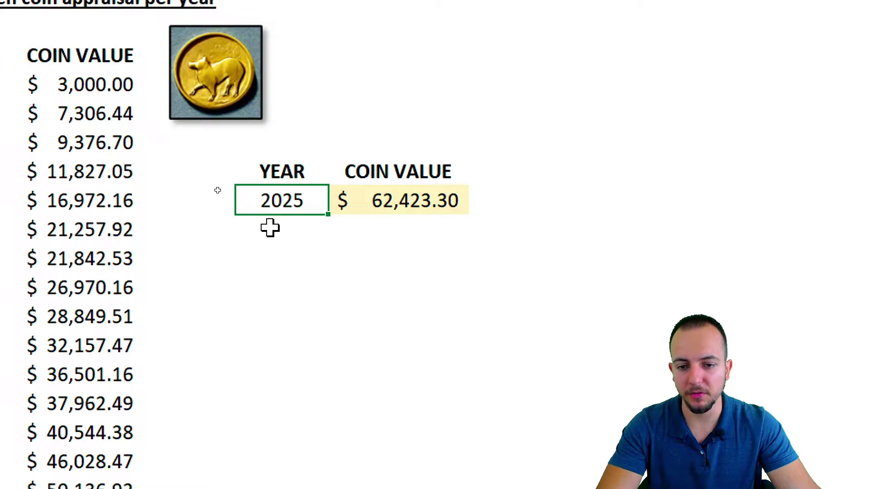
{"action": "type", "text": "2030"}
{"action": "key", "text": "ctrl+Return"}
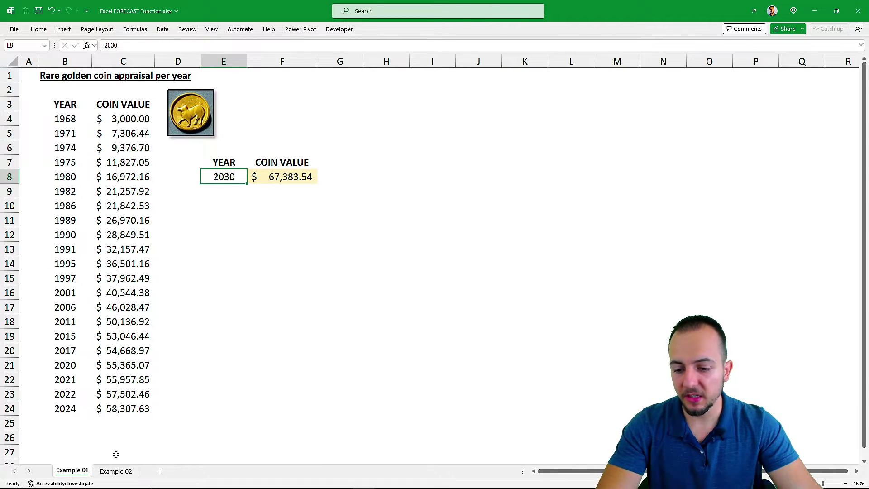
{"action": "left_click", "coordinate": [116, 471]}
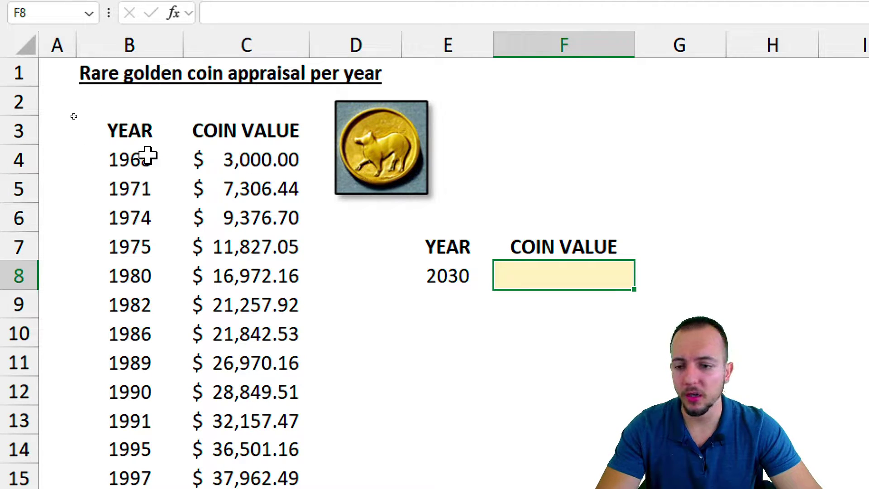
{"action": "left_click_drag", "start_coordinate": [145, 135], "coordinate": [158, 381]}
{"action": "left_click_drag", "start_coordinate": [275, 131], "coordinate": [233, 418]}
{"action": "left_click_drag", "start_coordinate": [232, 337], "coordinate": [81, 337]}
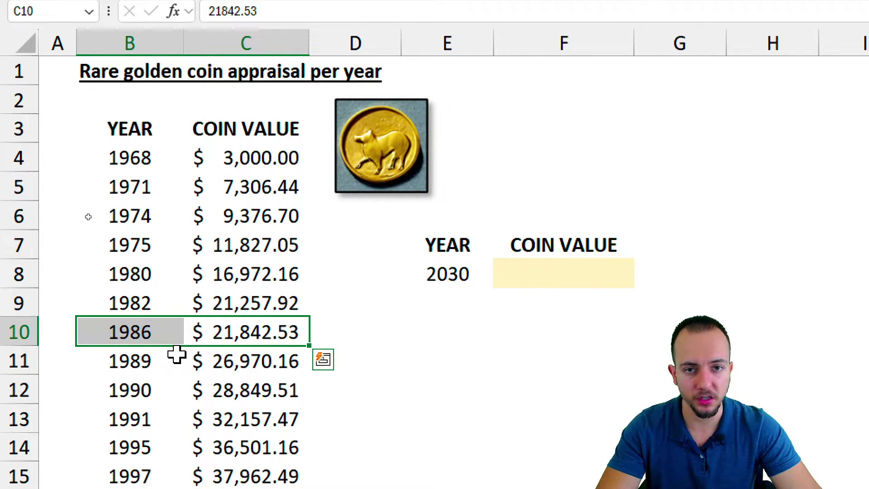
{"action": "left_click_drag", "start_coordinate": [174, 150], "coordinate": [199, 150]}
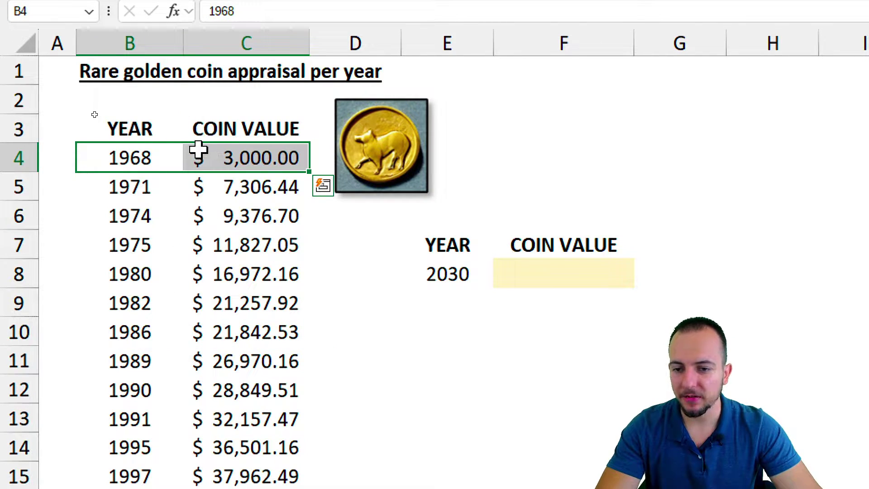
{"action": "left_click", "coordinate": [213, 161]}
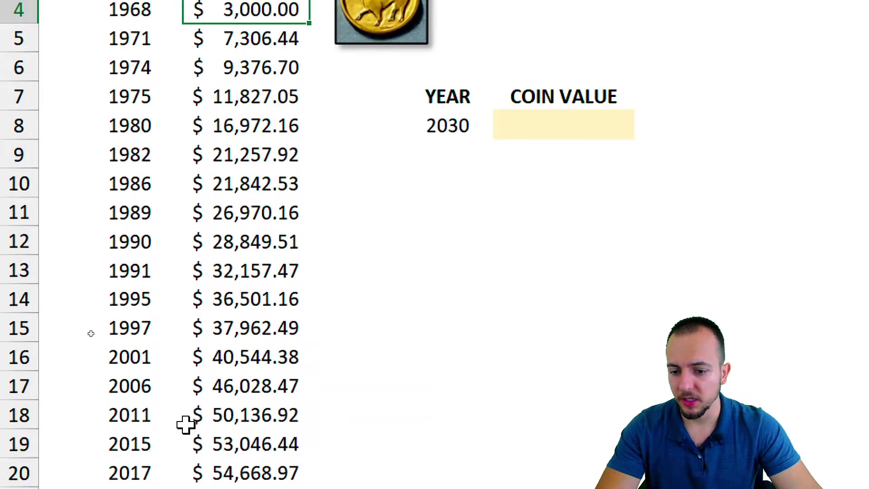
{"action": "left_click", "coordinate": [151, 348]}
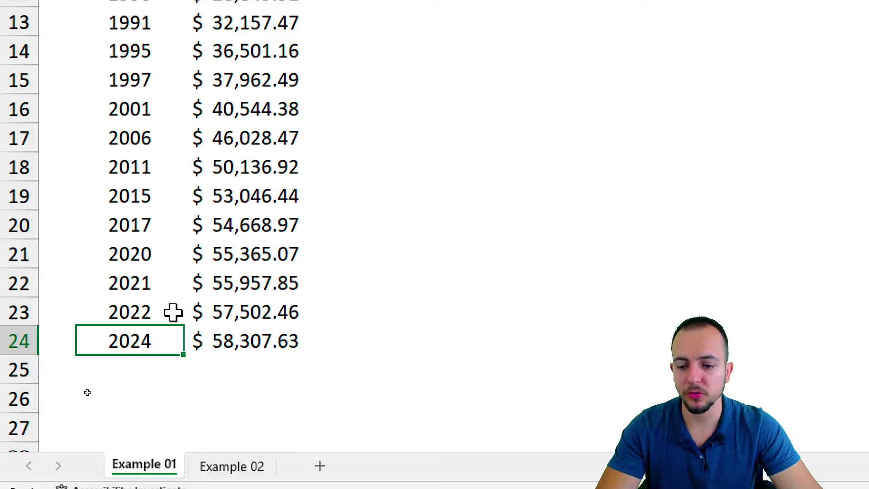
{"action": "left_click", "coordinate": [249, 340]}
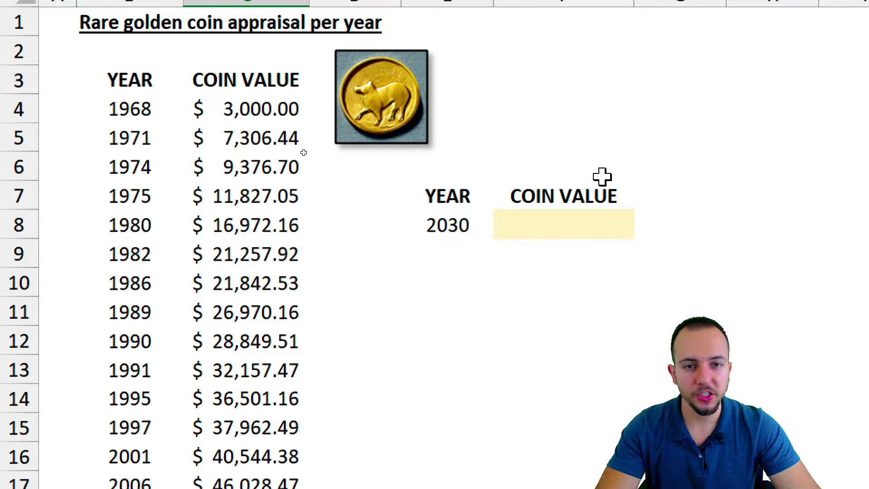
{"action": "left_click", "coordinate": [556, 226]}
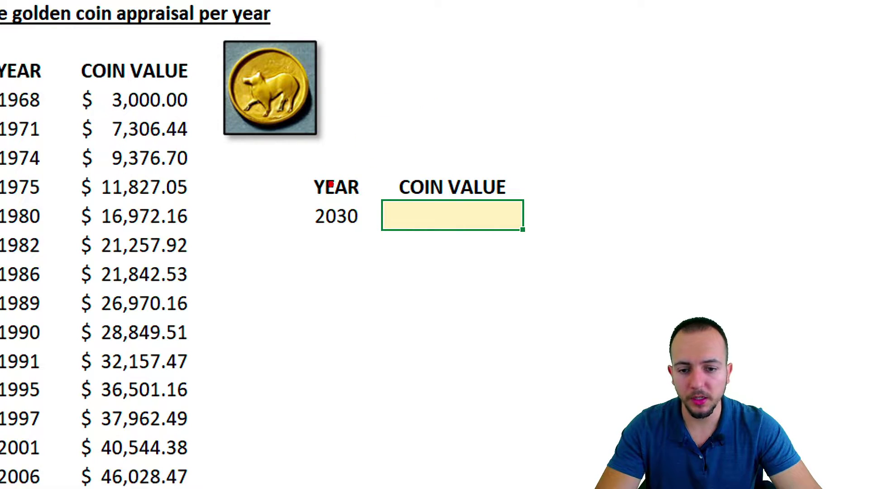
Step: Type =fore in the coin value cell and pick FORECAST.LINEAR from the suggested functions
{"action": "type", "text": "="}
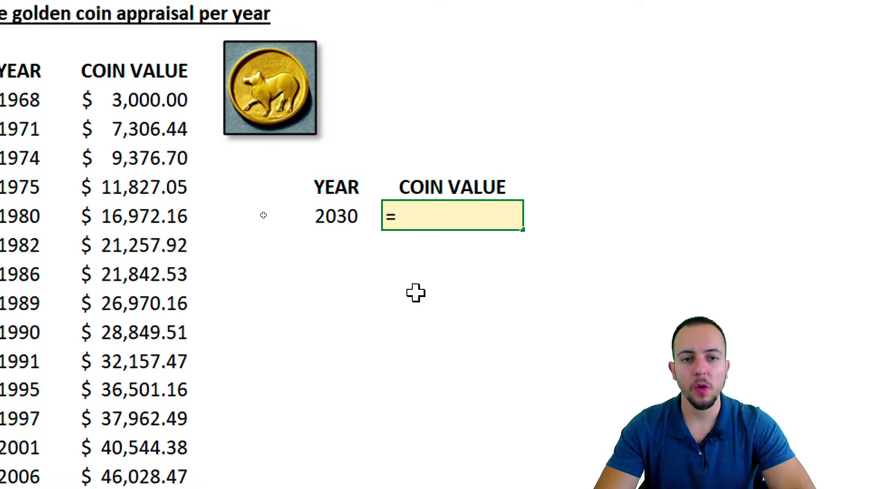
{"action": "type", "text": "fore"}
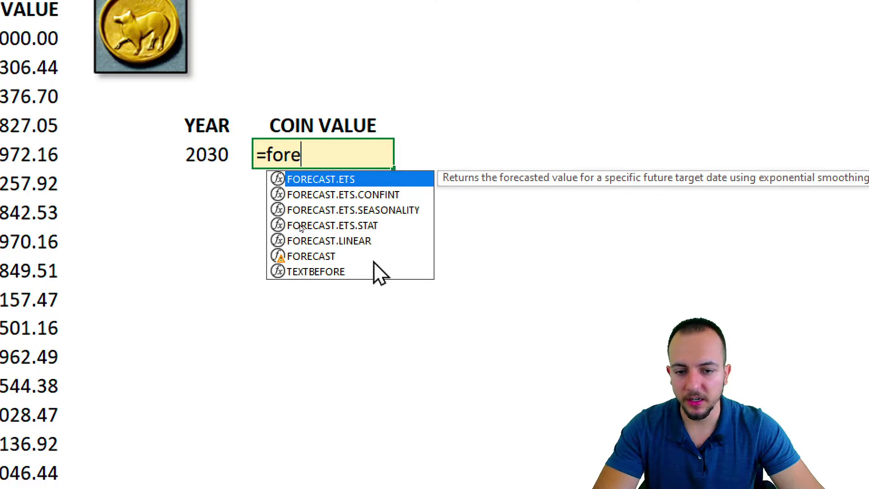
{"action": "left_click", "coordinate": [333, 264]}
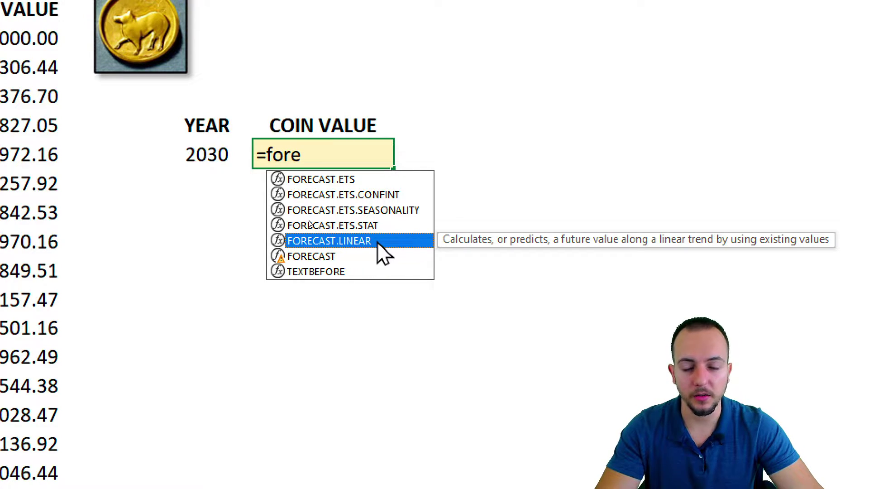
{"action": "double_click", "coordinate": [361, 242]}
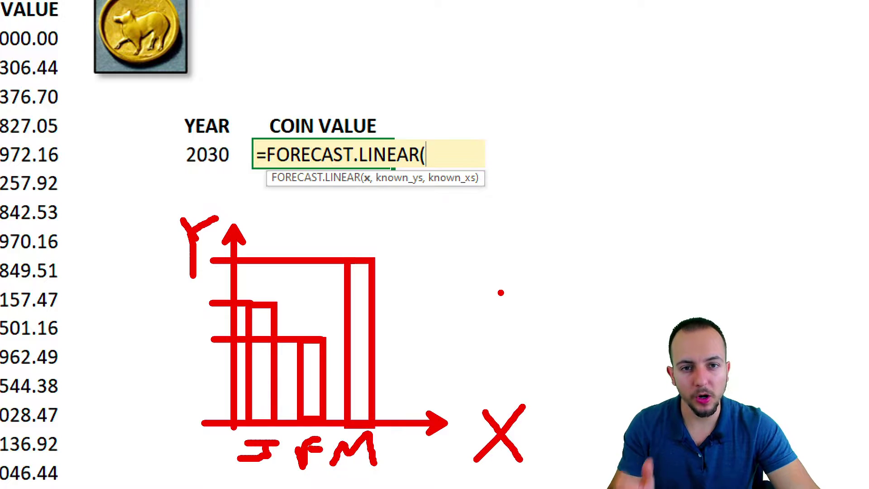
Step: Dismiss the function tooltip, leaving =FORECAST.LINEAR( open in the 2030 coin value cell
{"action": "key", "text": "Escape"}
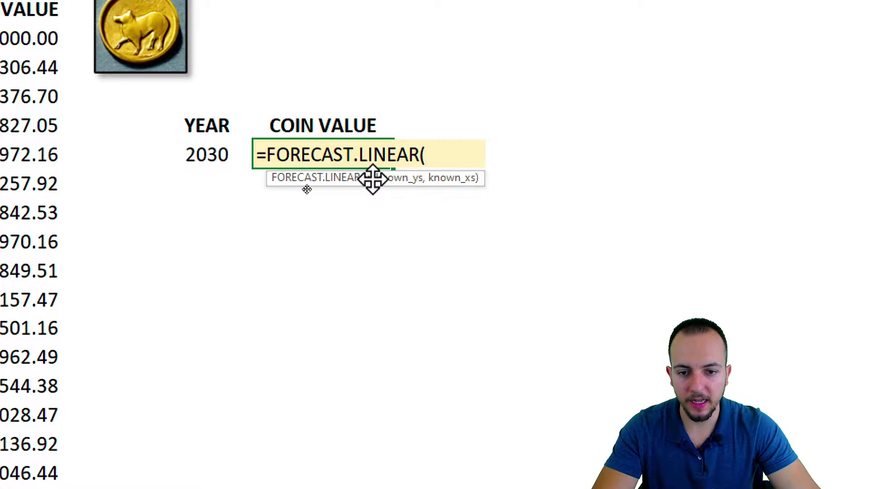
Step: Complete =FORECAST.LINEAR(E8, C4:C24, B4:B24) to forecast the 2030 coin value of $67,383.54
{"action": "left_click", "coordinate": [200, 151]}
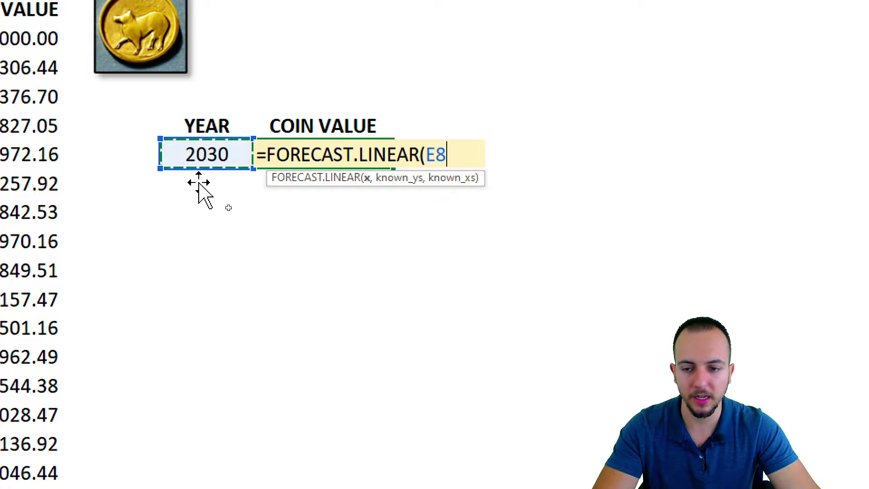
{"action": "type", "text": ","}
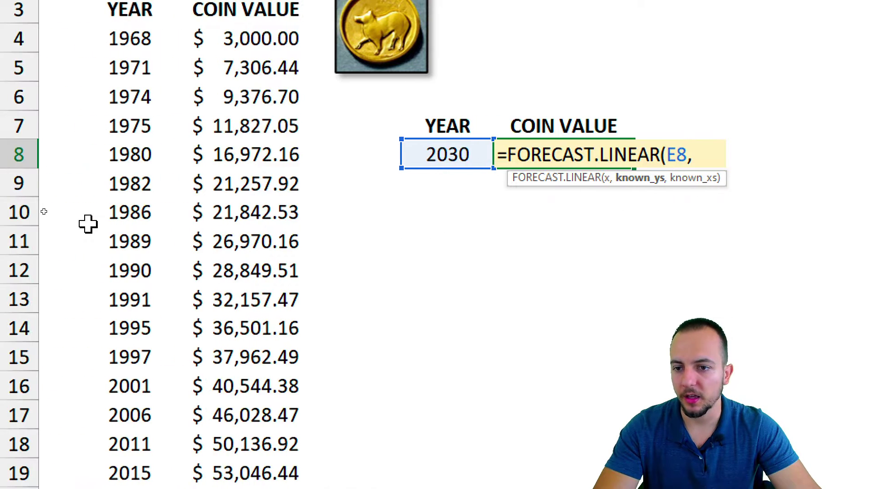
{"action": "left_click_drag", "start_coordinate": [247, 97], "coordinate": [247, 426]}
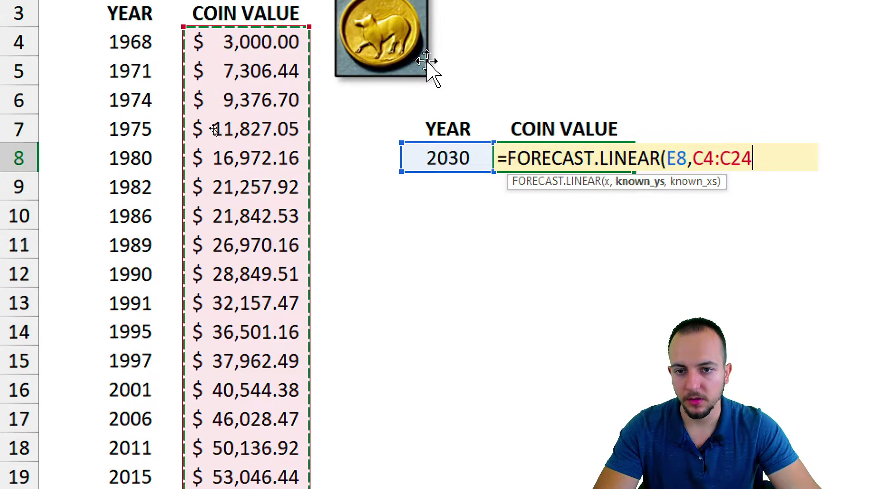
{"action": "type", "text": ","}
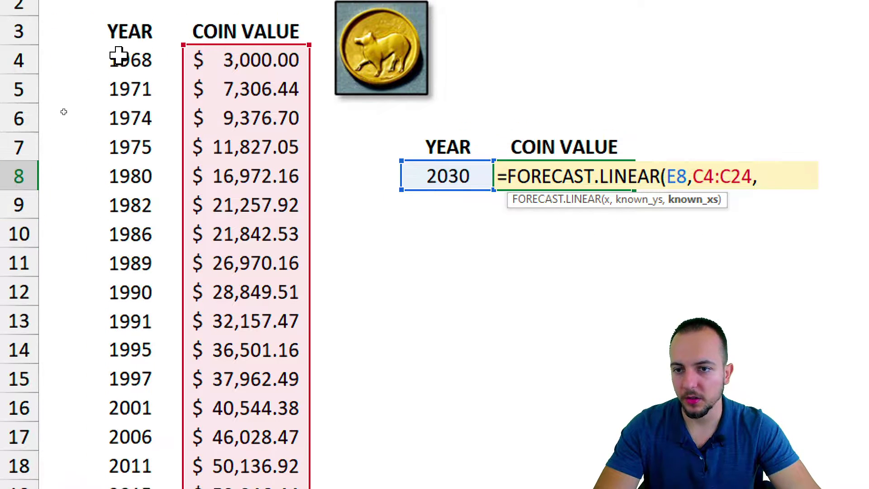
{"action": "left_click_drag", "start_coordinate": [151, 60], "coordinate": [146, 488]}
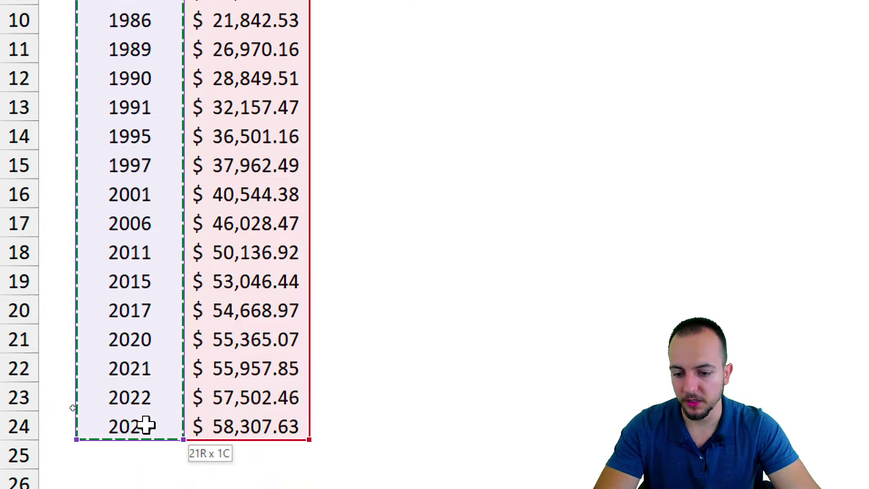
{"action": "left_click_drag", "start_coordinate": [145, 425], "coordinate": [146, 426]}
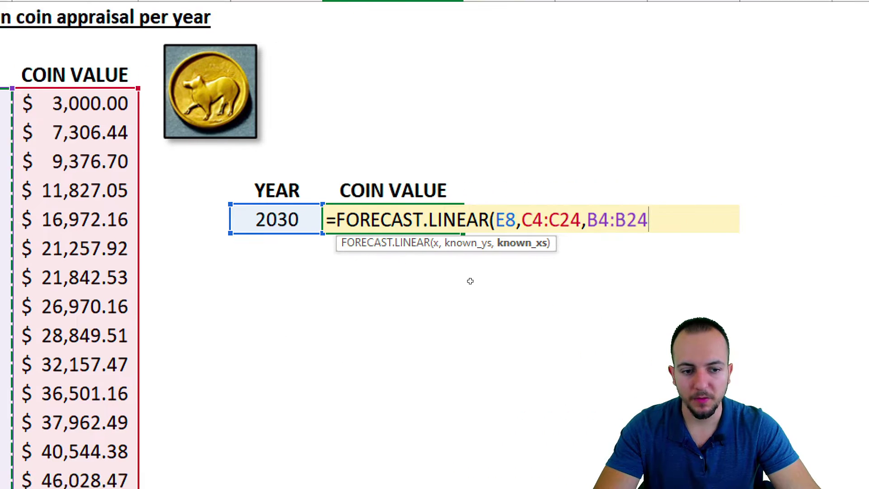
{"action": "key", "text": "Return"}
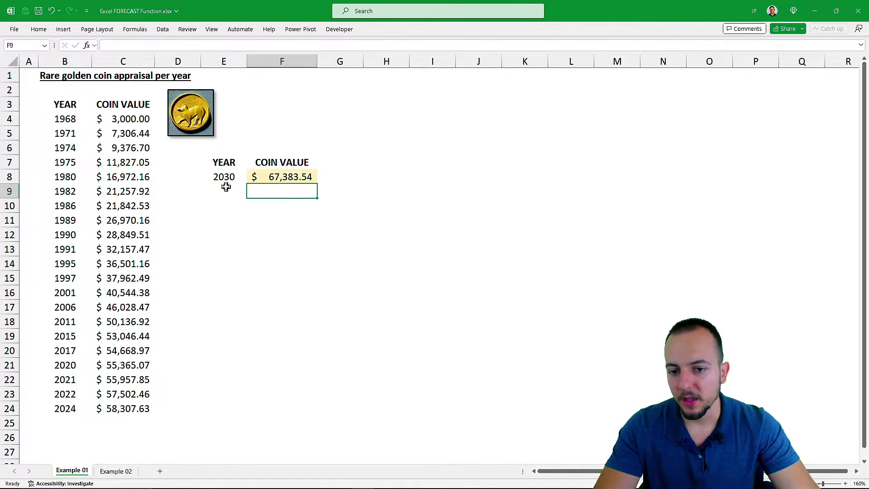
Step: Review the 2024 year and value, then change the forecast year from 2030 to 2025
{"action": "left_click_drag", "start_coordinate": [189, 120], "coordinate": [242, 188]}
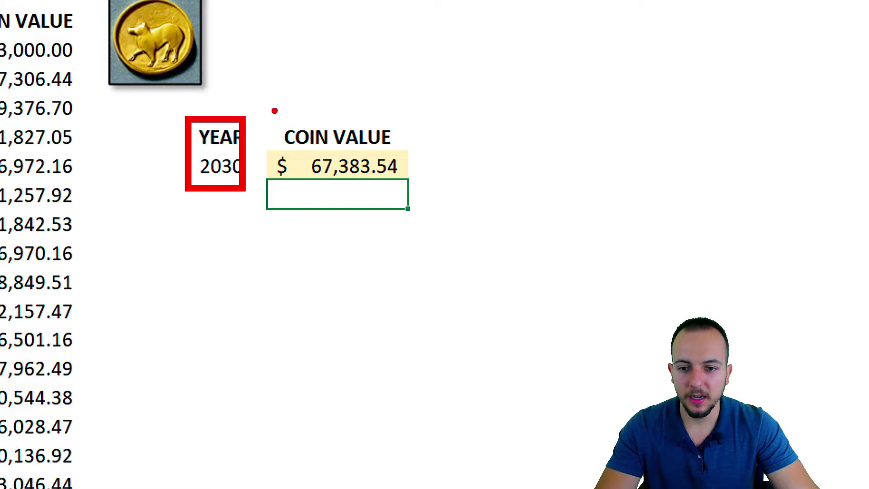
{"action": "mouse_move", "coordinate": [263, 105]}
{"action": "left_mouse_down"}
{"action": "mouse_move", "coordinate": [423, 197]}
{"action": "mouse_move", "coordinate": [487, 265]}
{"action": "left_mouse_up"}
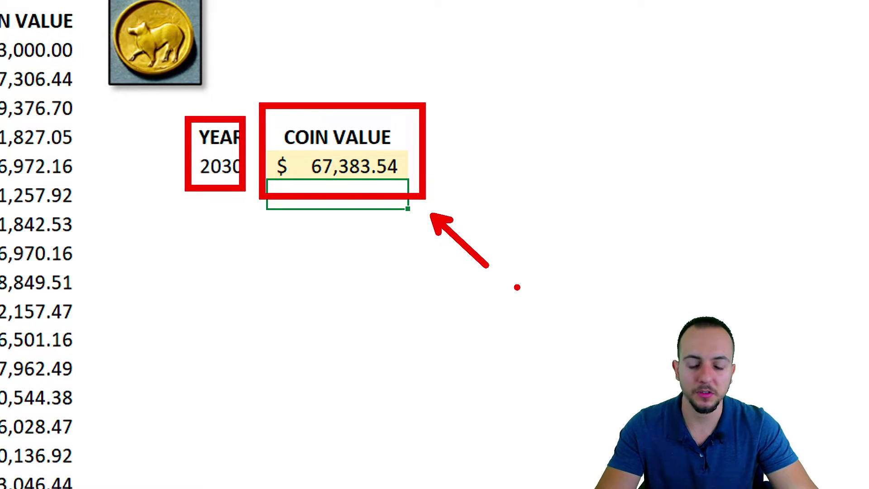
{"action": "key", "text": "Escape"}
{"action": "left_click", "coordinate": [223, 175]}
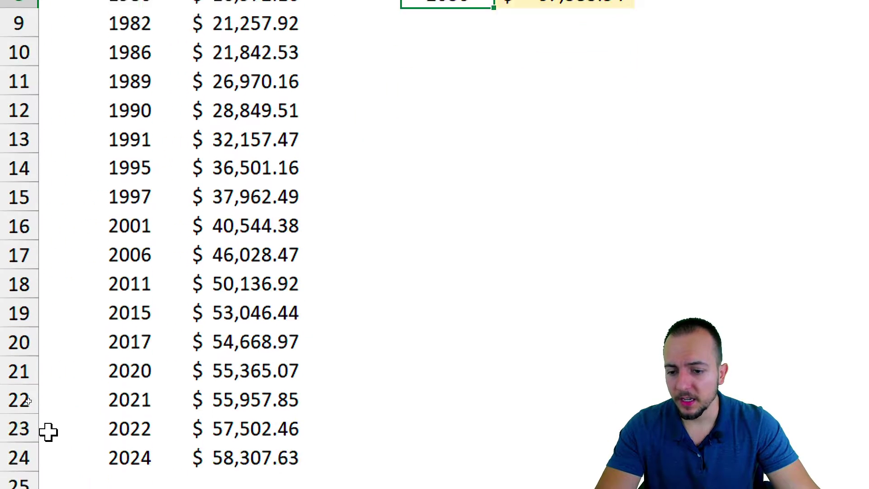
{"action": "left_click", "coordinate": [146, 328]}
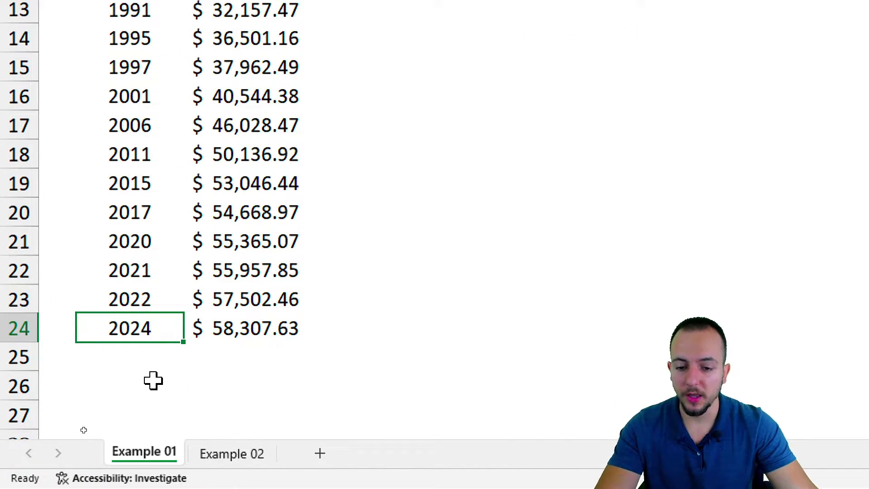
{"action": "left_click", "coordinate": [249, 336]}
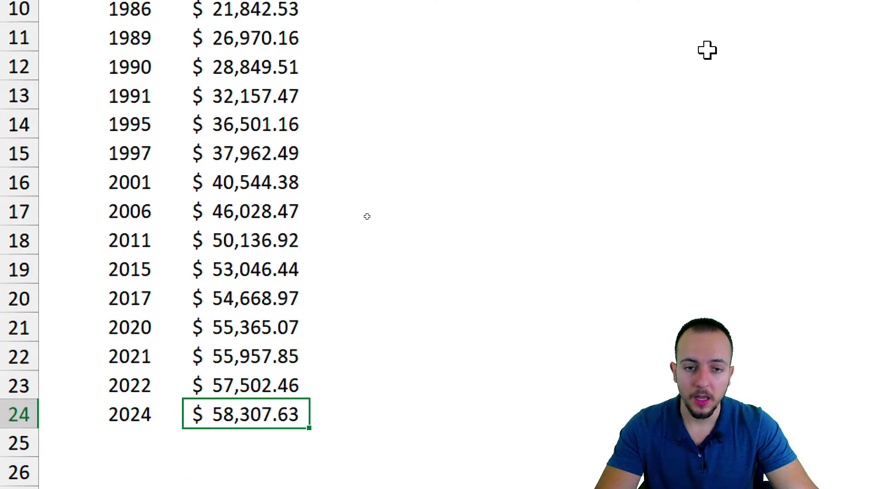
{"action": "left_click", "coordinate": [337, 206]}
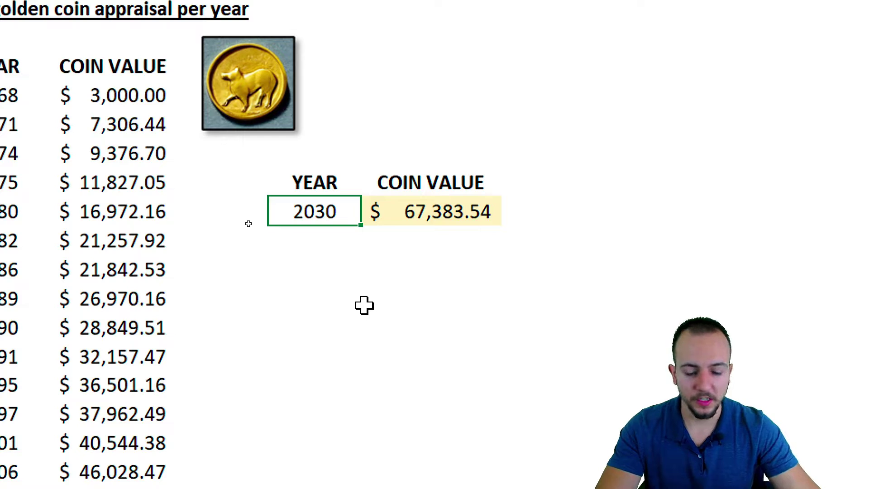
{"action": "type", "text": "2025"}
{"action": "key", "text": "Return"}
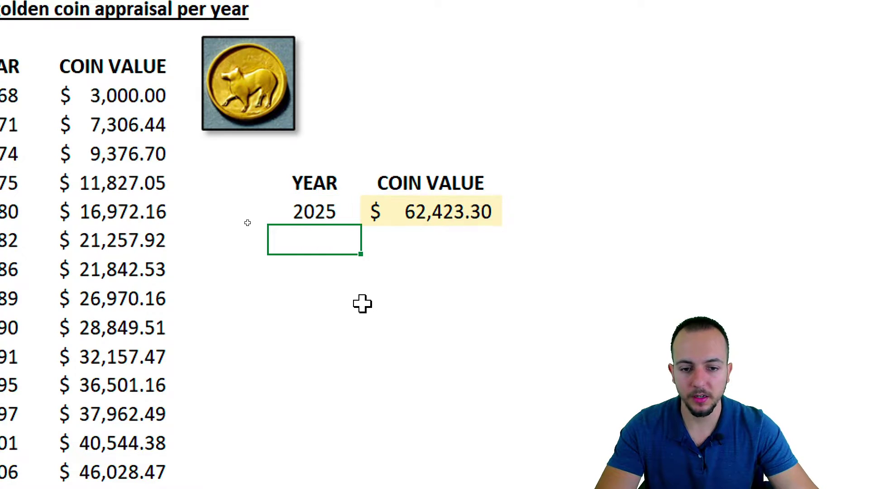
Step: Compare the $62,423.30 forecast result with the 2017–2024 historical coin values
{"action": "left_click", "coordinate": [467, 206]}
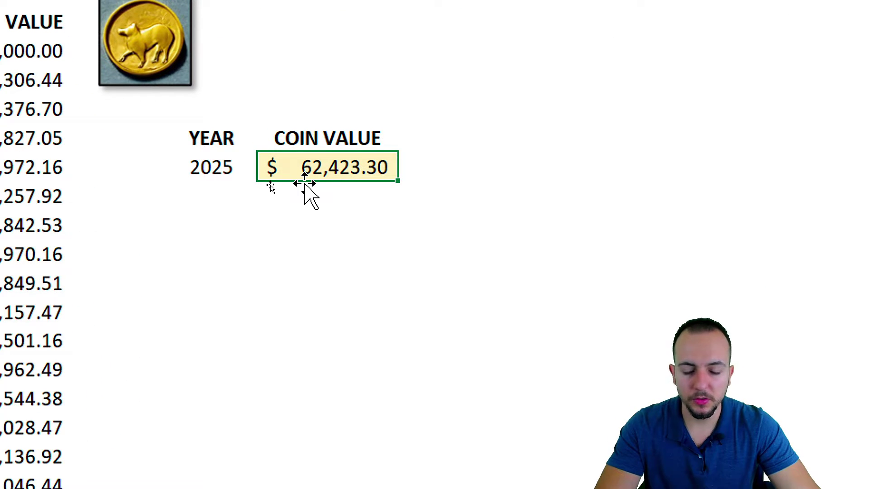
{"action": "left_click", "coordinate": [247, 360]}
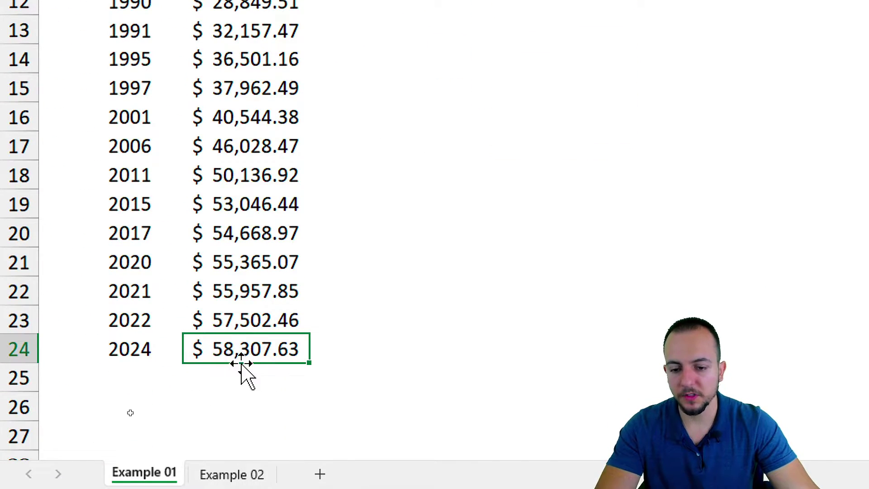
{"action": "left_click", "coordinate": [261, 294]}
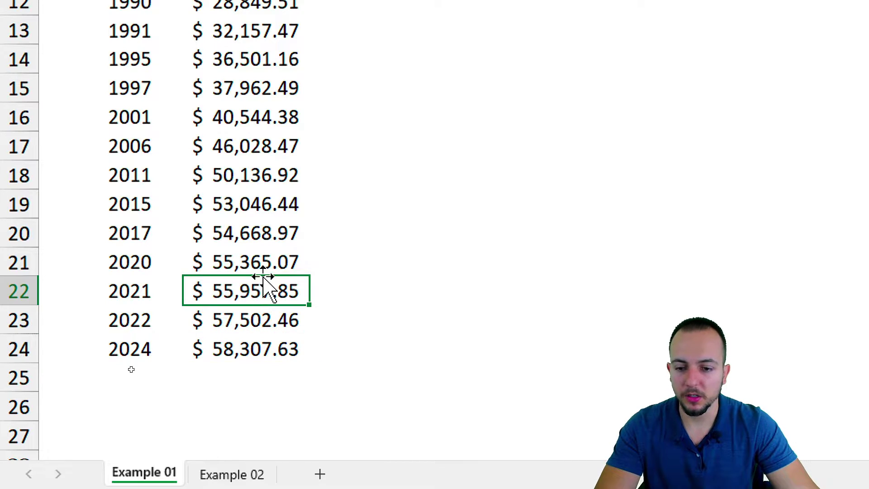
{"action": "left_click", "coordinate": [261, 233]}
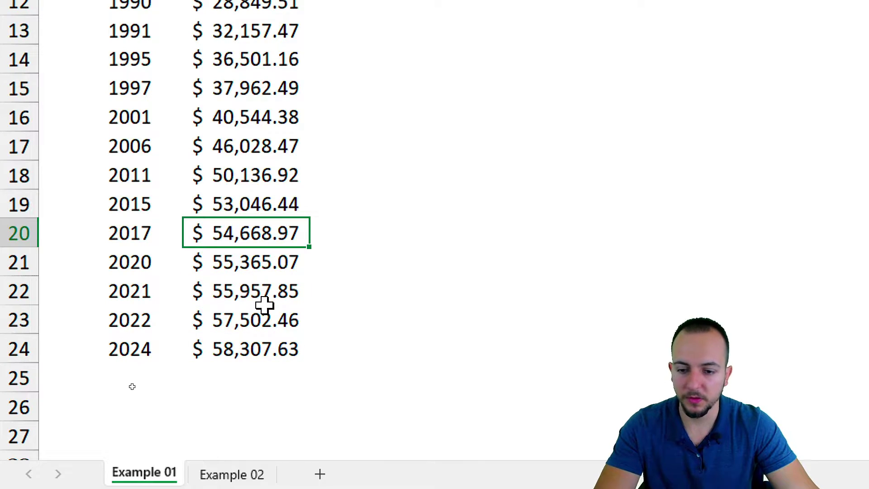
{"action": "left_click", "coordinate": [256, 317]}
{"action": "left_click", "coordinate": [252, 353]}
{"action": "left_click", "coordinate": [252, 379]}
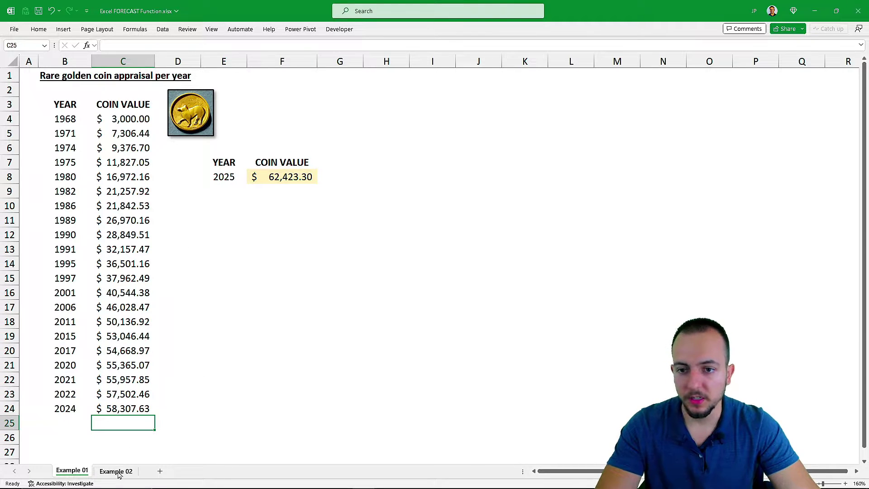
Step: On Example 02, insert a 2-D line chart of the MONTH and SALES table B3:C13
{"action": "left_click", "coordinate": [119, 473]}
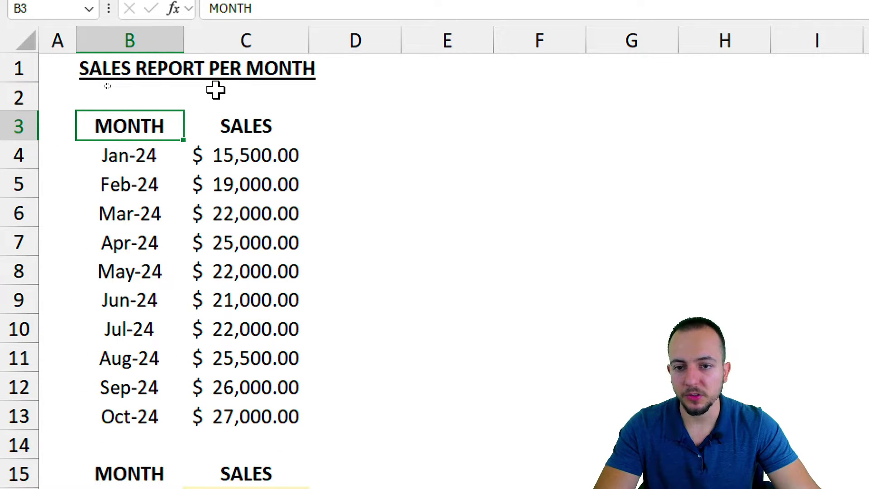
{"action": "left_click_drag", "start_coordinate": [179, 129], "coordinate": [219, 412]}
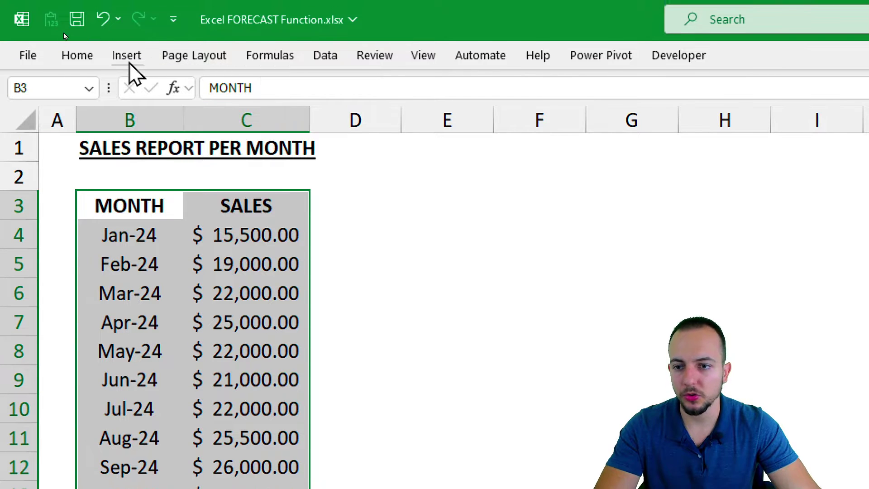
{"action": "left_click", "coordinate": [127, 49]}
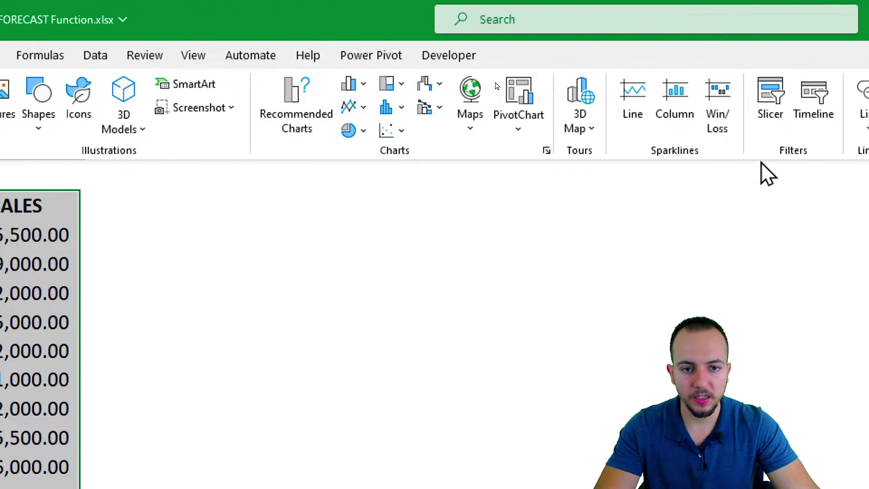
{"action": "left_click", "coordinate": [584, 107]}
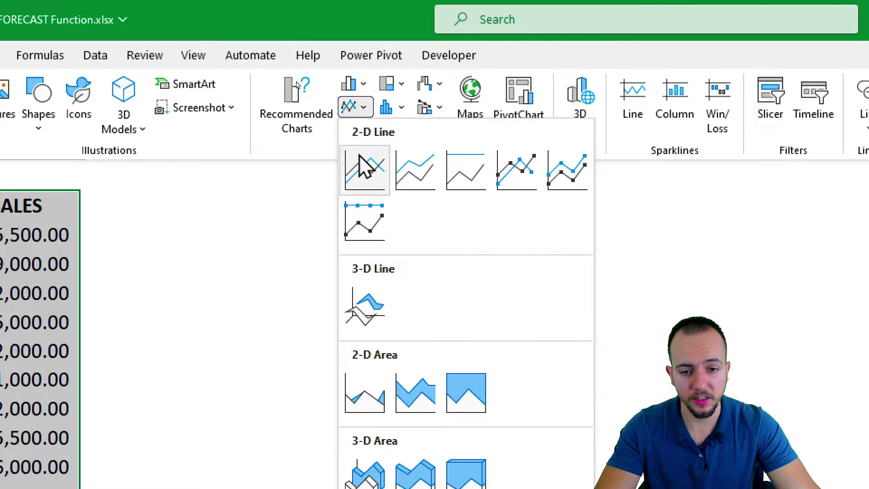
{"action": "left_click", "coordinate": [365, 169]}
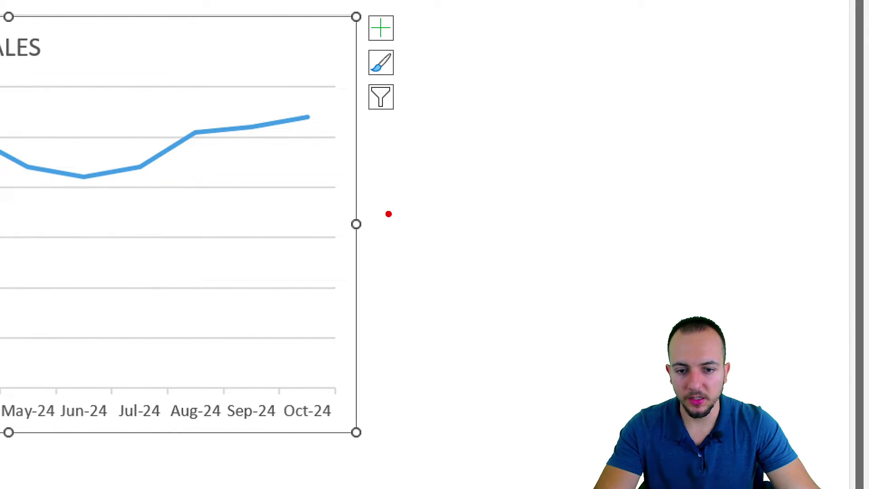
Step: Widen the SALES line chart by dragging its right edge outward
{"action": "mouse_move", "coordinate": [356, 196]}
{"action": "left_mouse_down"}
{"action": "mouse_move", "coordinate": [328, 249]}
{"action": "mouse_move", "coordinate": [342, 198]}
{"action": "left_mouse_up"}
{"action": "left_click_drag", "start_coordinate": [398, 233], "coordinate": [471, 225]}
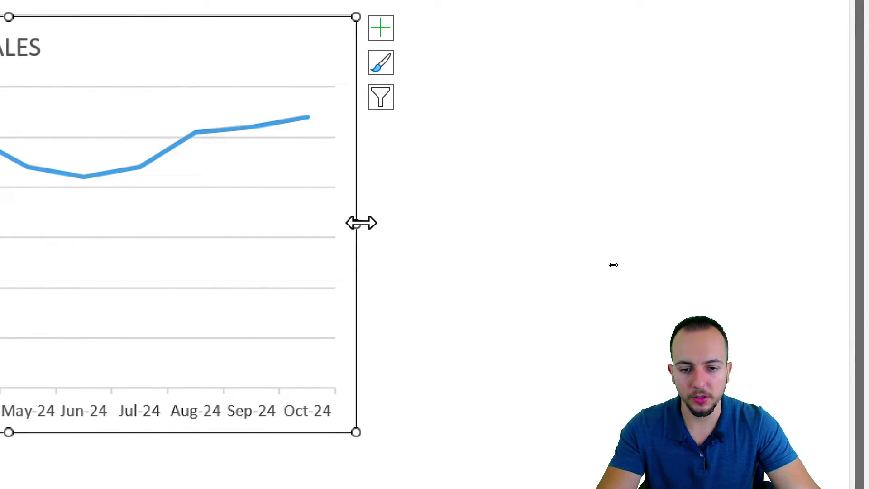
{"action": "left_click_drag", "start_coordinate": [360, 223], "coordinate": [499, 221]}
Step: Finish widening the chart and add a Linear trendline from Chart Design's chart elements
{"action": "left_click_drag", "start_coordinate": [684, 264], "coordinate": [704, 266]}
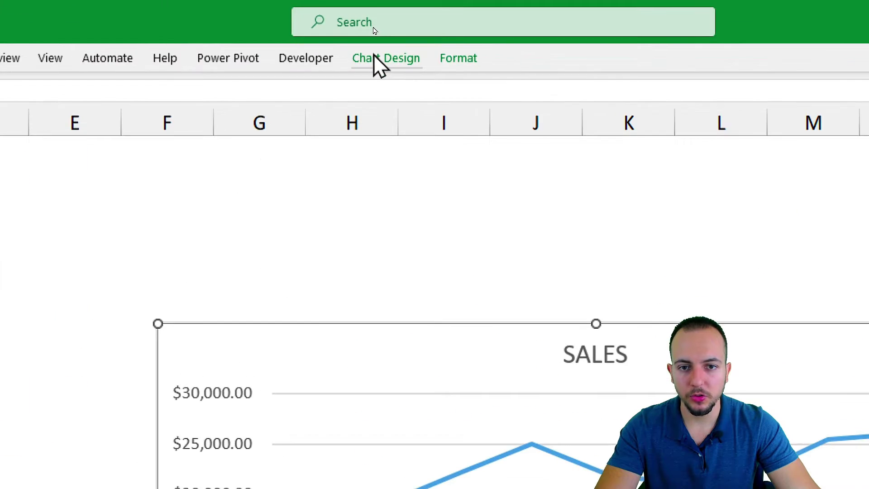
{"action": "left_click", "coordinate": [375, 30]}
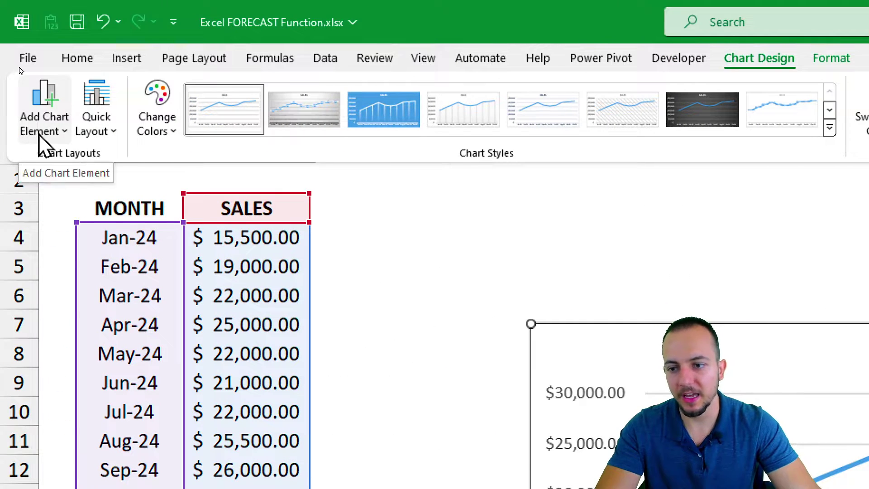
{"action": "left_click", "coordinate": [42, 131]}
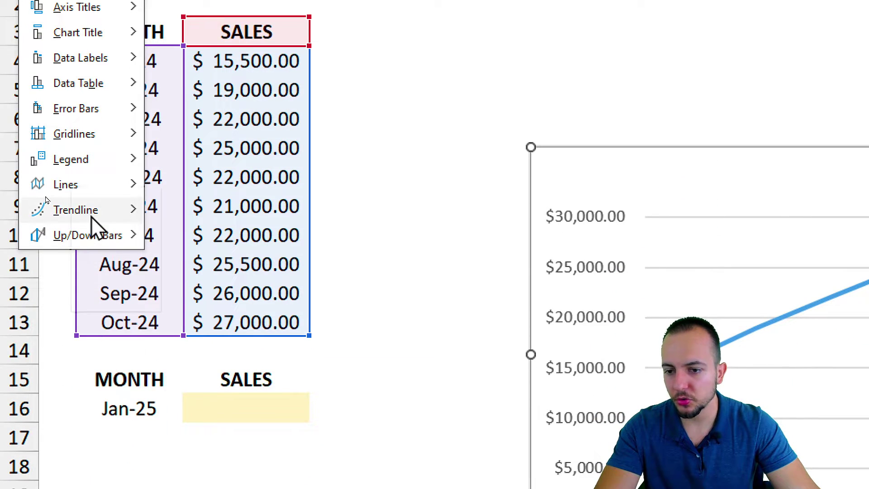
{"action": "mouse_move", "coordinate": [93, 216]}
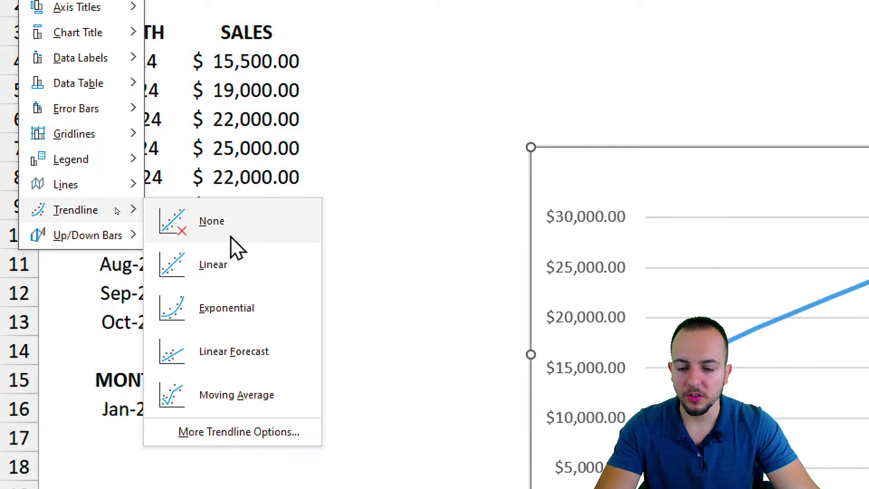
{"action": "left_click", "coordinate": [227, 282]}
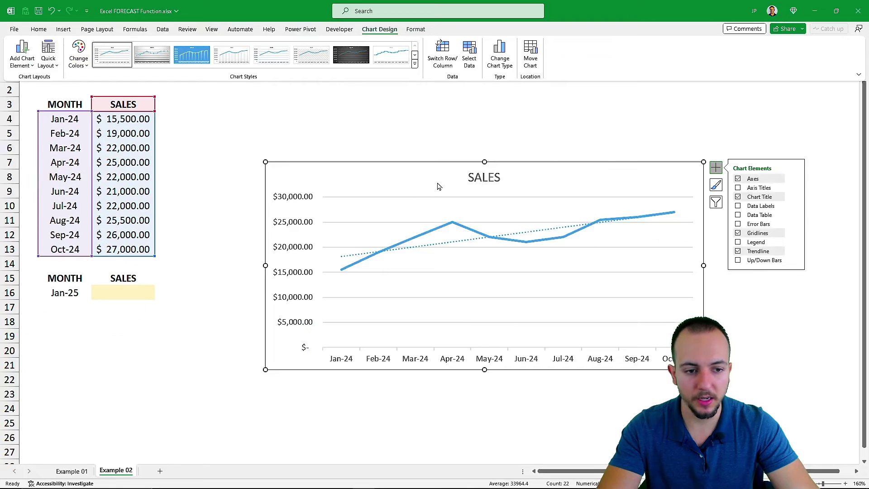
Step: Move the sales chart up and left, and add a data table below it
{"action": "left_click_drag", "start_coordinate": [492, 155], "coordinate": [409, 101]}
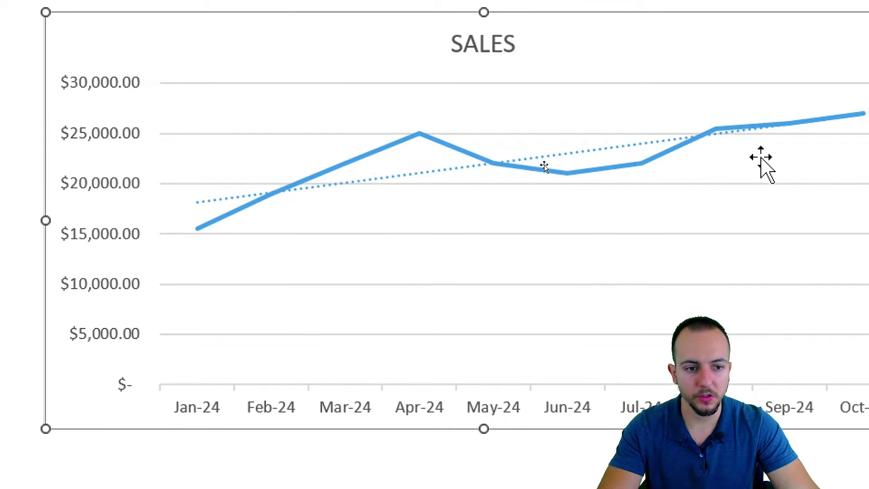
{"action": "left_click", "coordinate": [810, 23]}
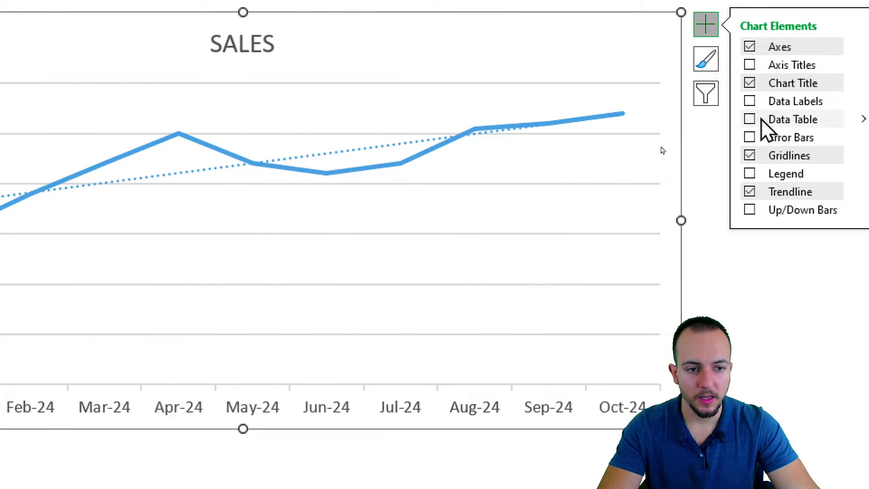
{"action": "left_click", "coordinate": [763, 121]}
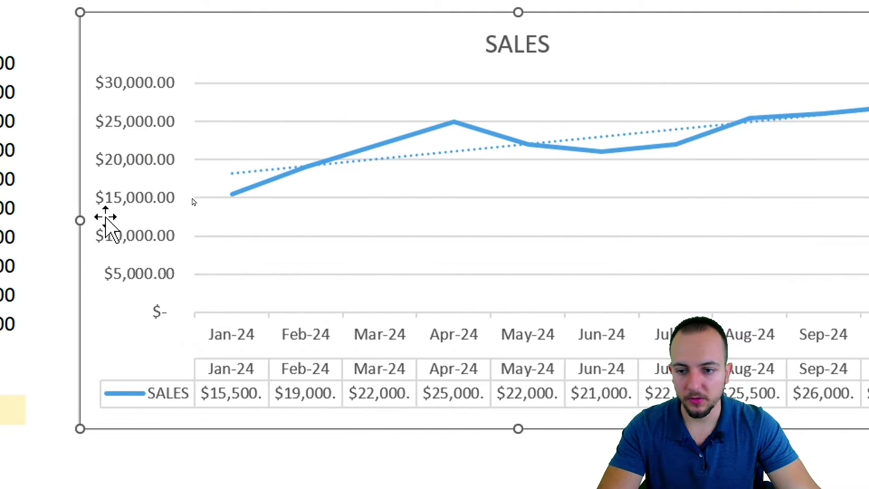
Step: Open the formatting pane on the trendline's Trendline Options settings
{"action": "right_click", "coordinate": [112, 253]}
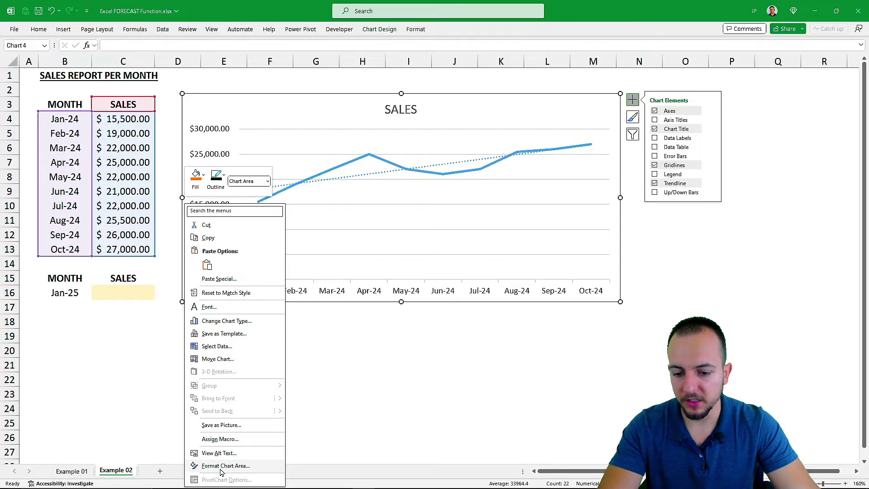
{"action": "left_click", "coordinate": [186, 443]}
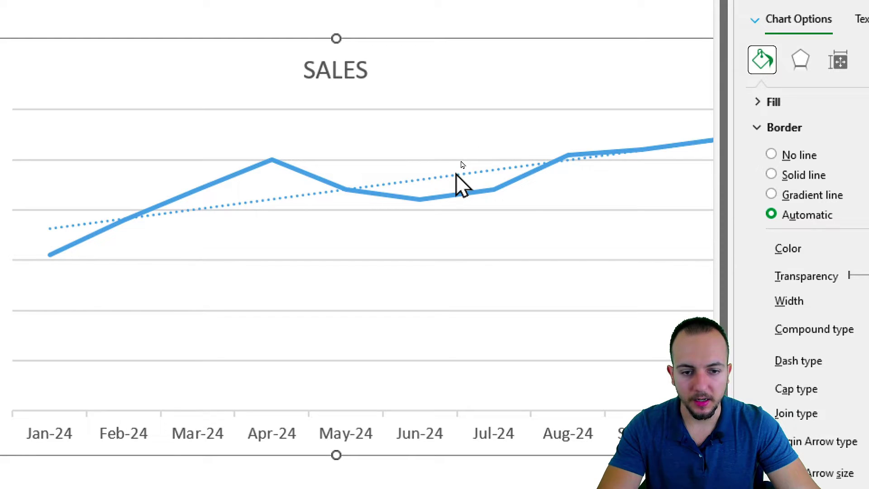
{"action": "left_click", "coordinate": [456, 176]}
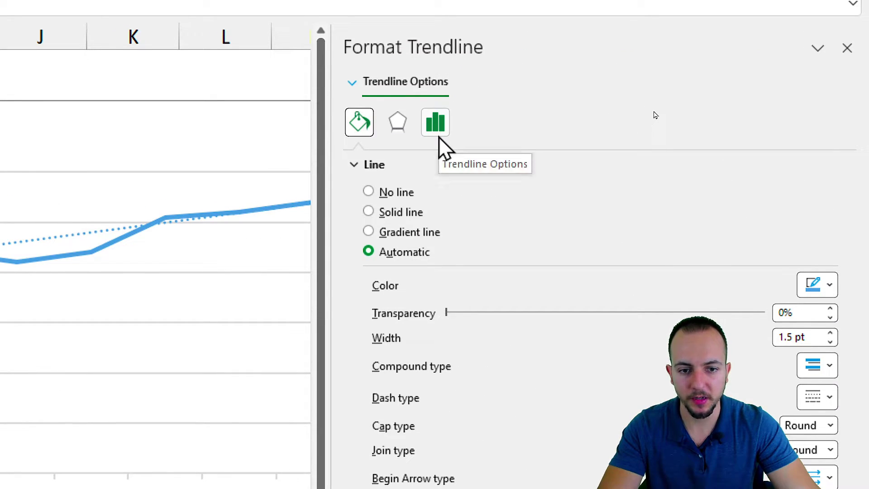
{"action": "left_click", "coordinate": [437, 134]}
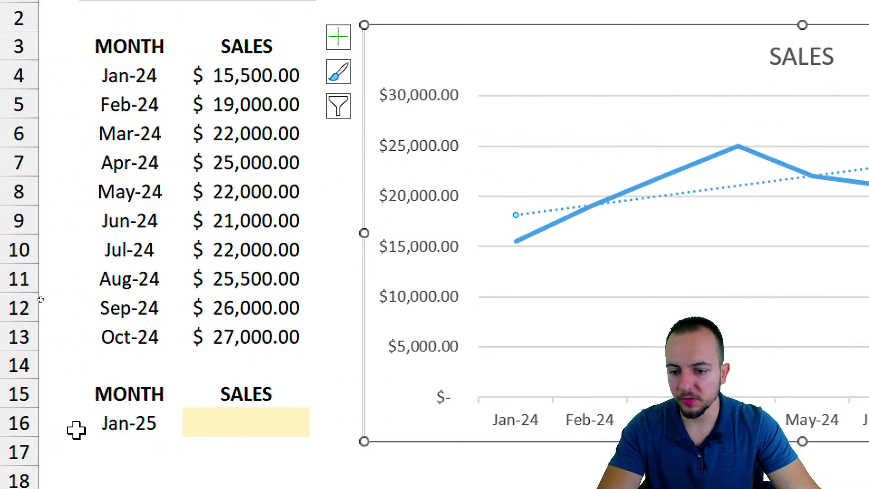
Step: Make selections on the sales chart while the trendline forecast stays at 0.0 periods
{"action": "mouse_move", "coordinate": [97, 227]}
{"action": "left_mouse_down"}
{"action": "mouse_move", "coordinate": [295, 252]}
{"action": "mouse_move", "coordinate": [321, 271]}
{"action": "left_mouse_up"}
{"action": "left_click_drag", "start_coordinate": [305, 279], "coordinate": [343, 317]}
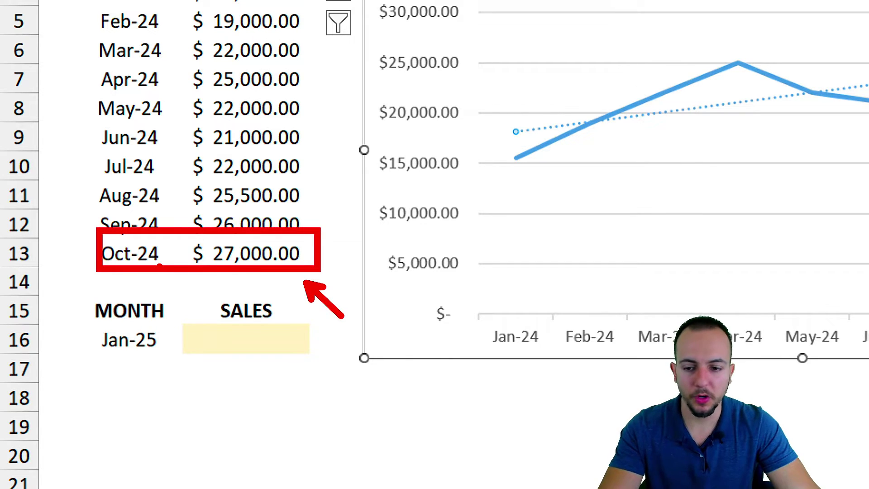
{"action": "key", "text": "Escape"}
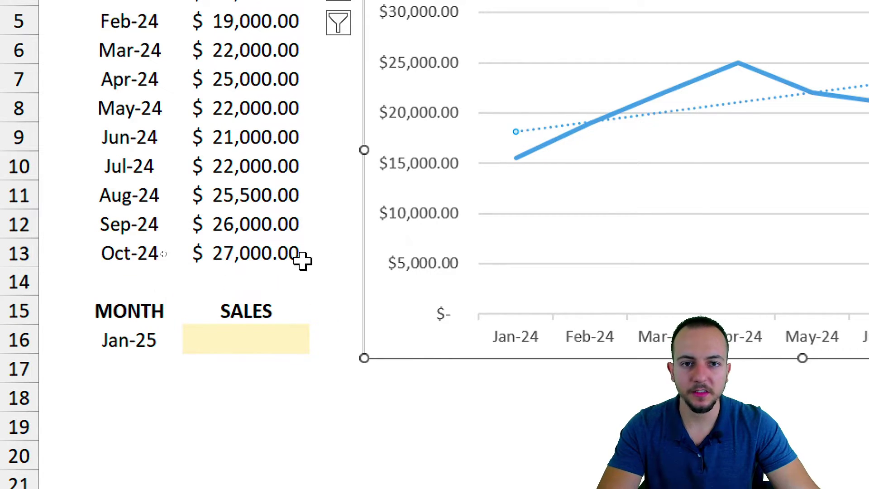
{"action": "key", "text": "ctrl+2"}
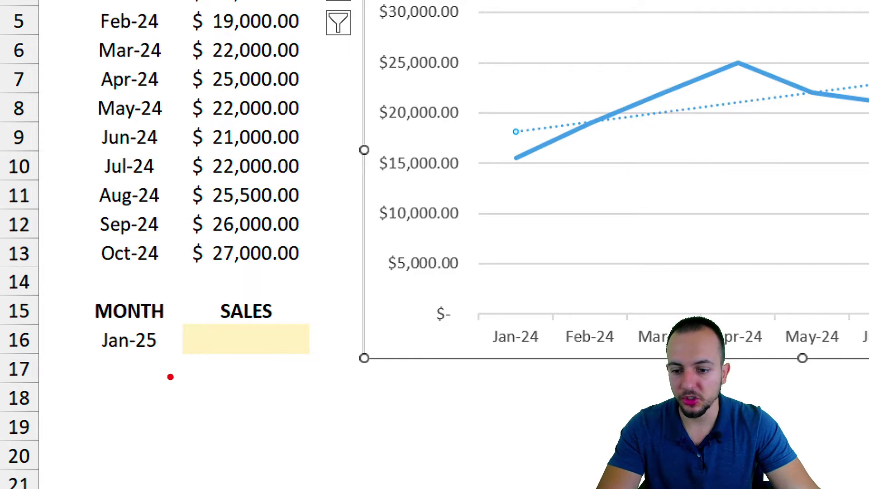
{"action": "left_click_drag", "start_coordinate": [86, 319], "coordinate": [174, 355]}
{"action": "left_click_drag", "start_coordinate": [166, 363], "coordinate": [220, 403]}
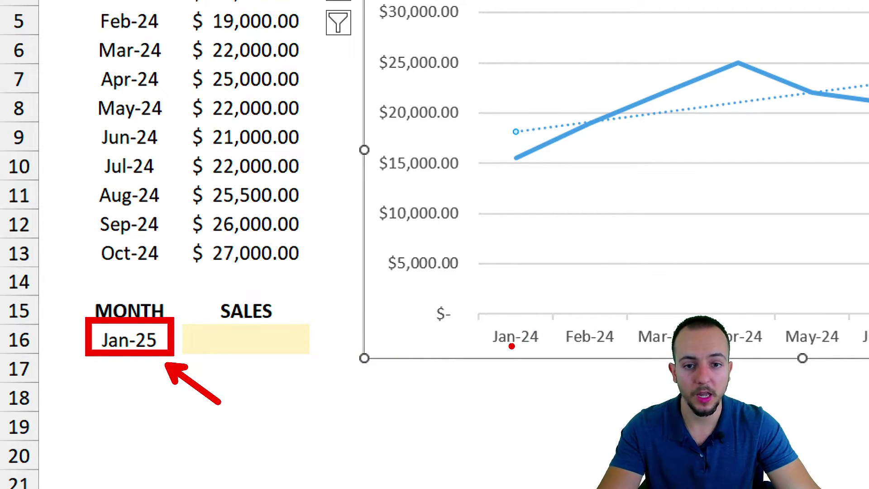
{"action": "key", "text": "Escape"}
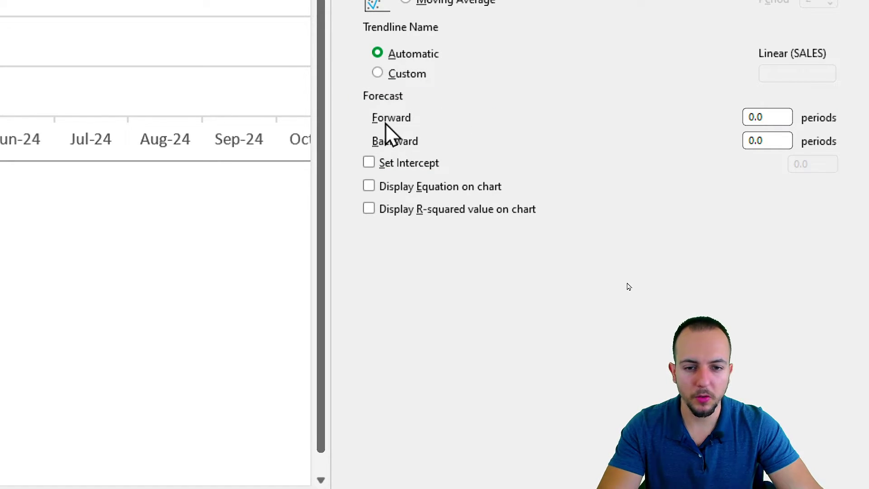
Step: Set the sales trendline's Forecast Forward to 1 period
{"action": "double_click", "coordinate": [747, 117]}
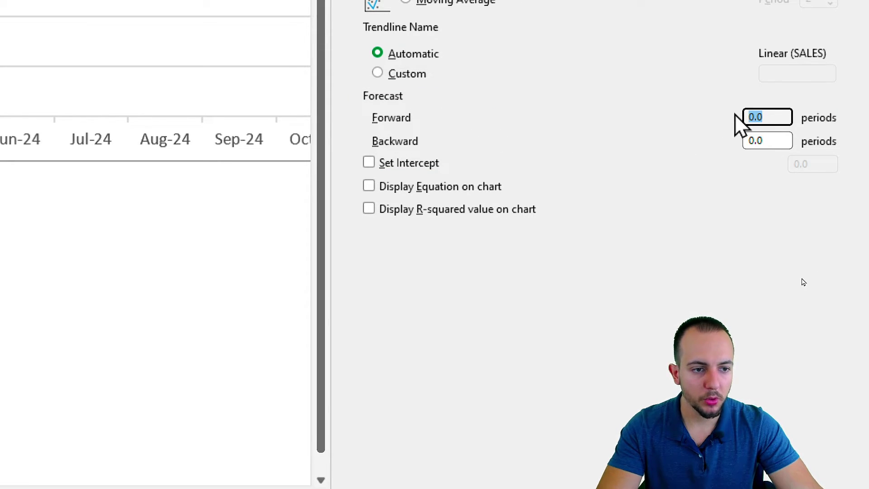
{"action": "type", "text": "1"}
{"action": "key", "text": "Return"}
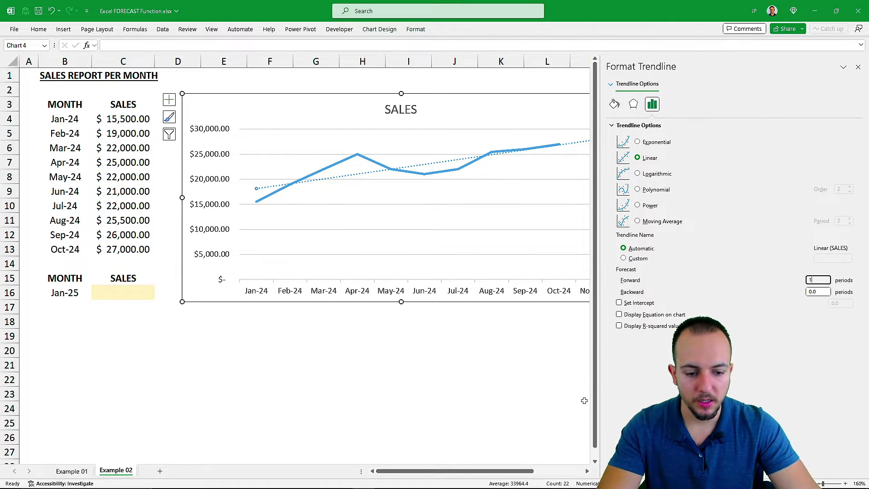
{"action": "left_click", "coordinate": [587, 470]}
{"action": "left_click", "coordinate": [587, 471]}
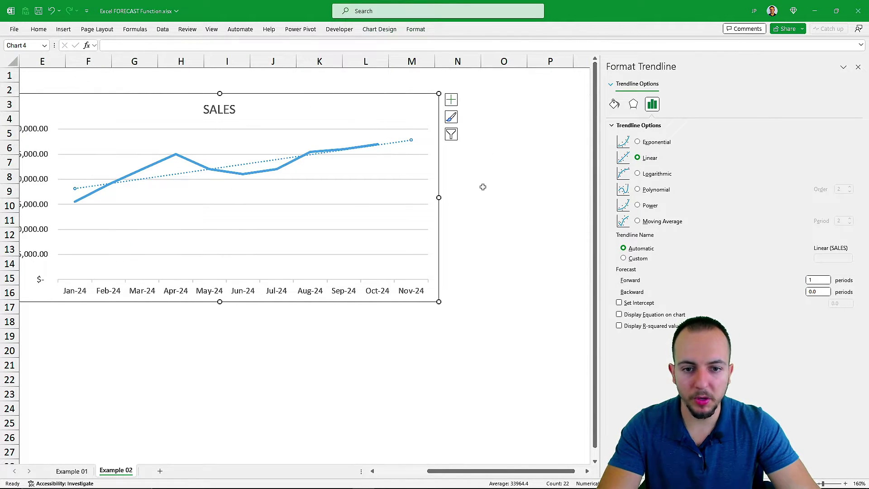
{"action": "left_click", "coordinate": [451, 99]}
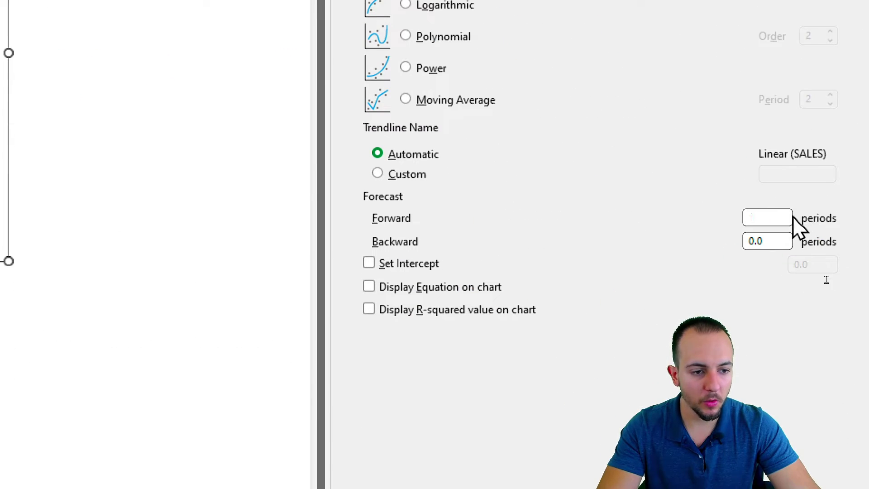
Step: Raise Forecast Forward to 2, then 3 periods so the trendline reaches Jan-25
{"action": "left_click_drag", "start_coordinate": [790, 219], "coordinate": [720, 237]}
{"action": "type", "text": "2"}
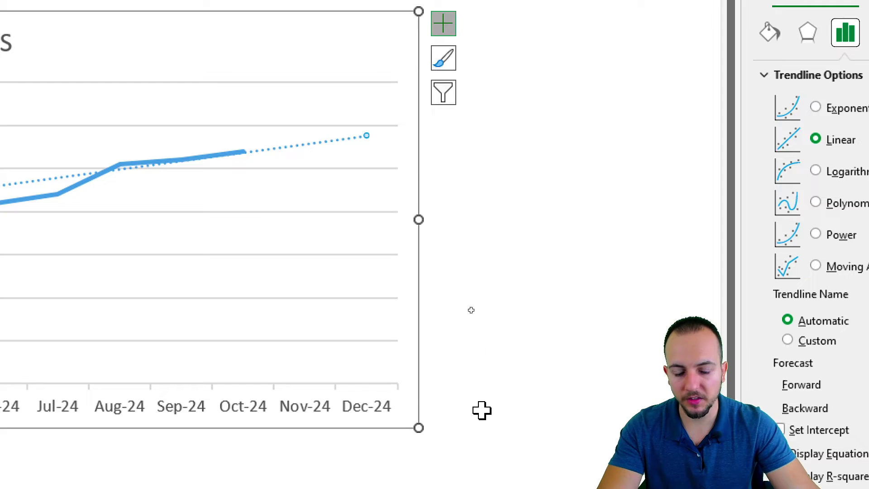
{"action": "left_click_drag", "start_coordinate": [368, 155], "coordinate": [372, 348]}
{"action": "mouse_move", "coordinate": [372, 312]}
{"action": "left_mouse_down"}
{"action": "mouse_move", "coordinate": [367, 344]}
{"action": "mouse_move", "coordinate": [374, 339]}
{"action": "left_mouse_up"}
{"action": "key", "text": "Escape"}
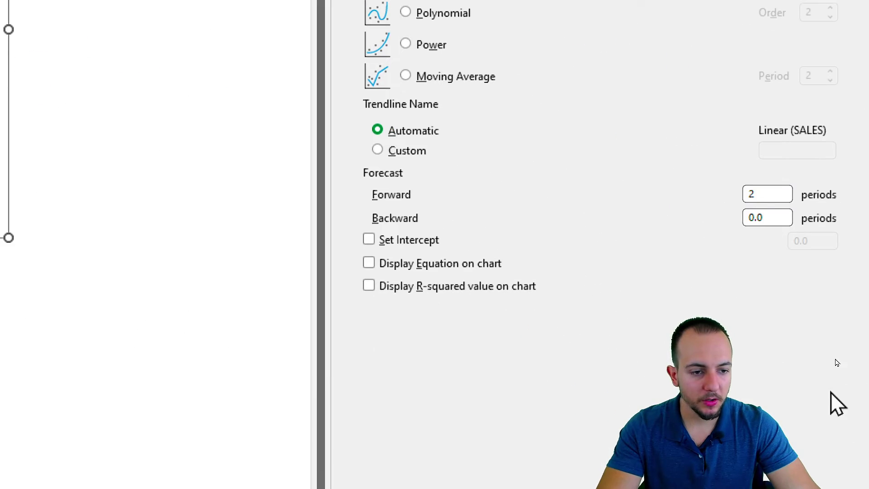
{"action": "double_click", "coordinate": [767, 194]}
{"action": "type", "text": "3"}
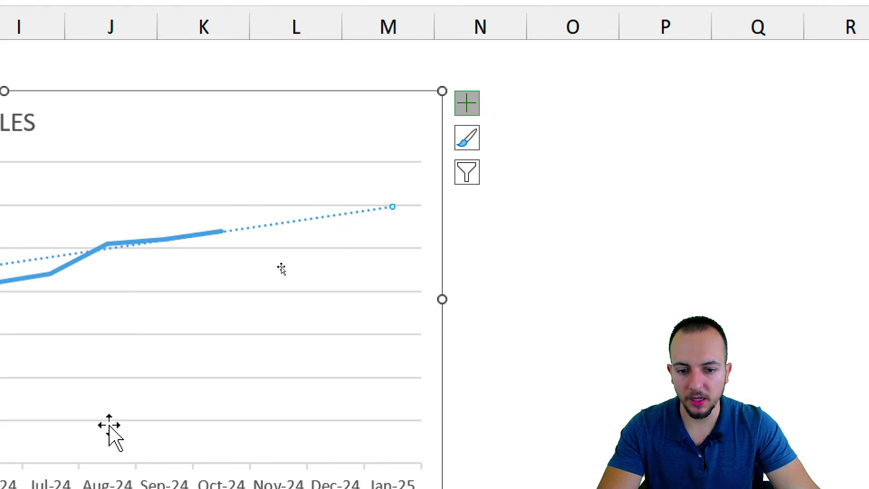
{"action": "key", "text": "Escape"}
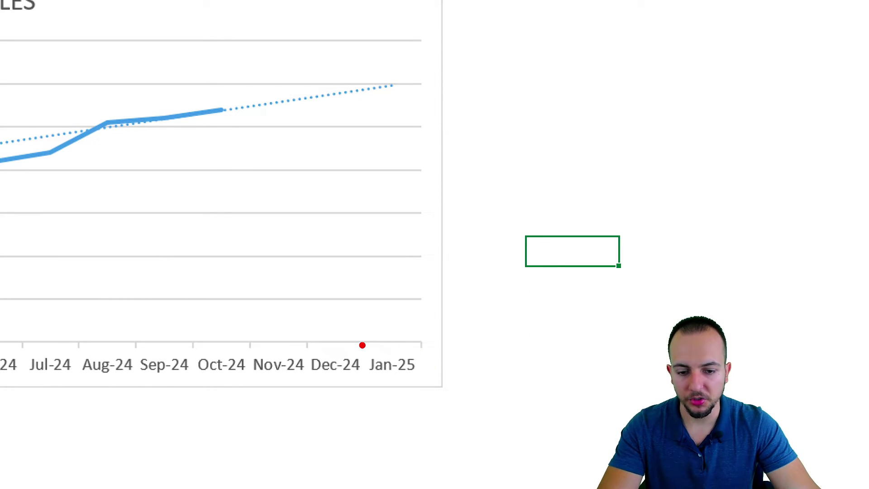
{"action": "left_click_drag", "start_coordinate": [357, 342], "coordinate": [427, 376]}
{"action": "mouse_move", "coordinate": [392, 113]}
{"action": "left_mouse_down"}
{"action": "mouse_move", "coordinate": [392, 93]}
{"action": "mouse_move", "coordinate": [393, 336]}
{"action": "left_mouse_up"}
{"action": "mouse_move", "coordinate": [397, 81]}
{"action": "left_mouse_down"}
{"action": "mouse_move", "coordinate": [379, 96]}
{"action": "mouse_move", "coordinate": [398, 79]}
{"action": "mouse_move", "coordinate": [380, 66]}
{"action": "mouse_move", "coordinate": [421, 60]}
{"action": "mouse_move", "coordinate": [371, 83]}
{"action": "mouse_move", "coordinate": [37, 85]}
{"action": "left_mouse_up"}
{"action": "key", "text": "Escape"}
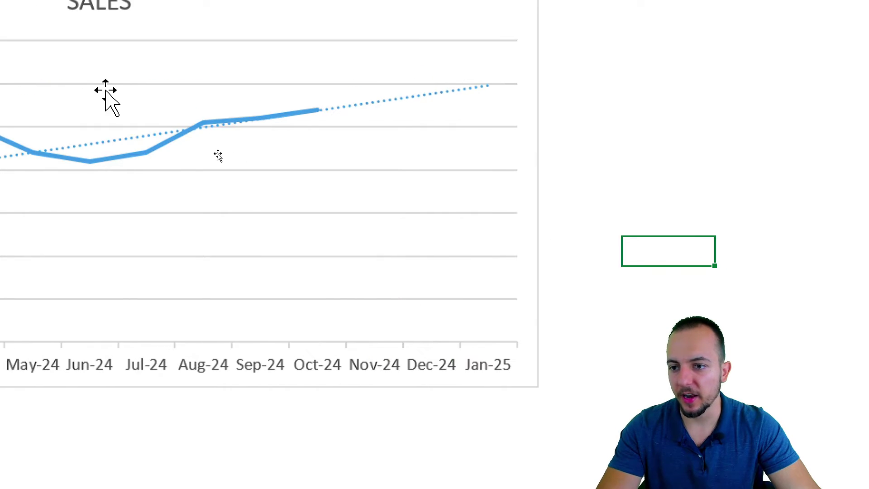
{"action": "scroll", "coordinate": [186, 107], "scroll_direction": "left", "scroll_amount": 3}
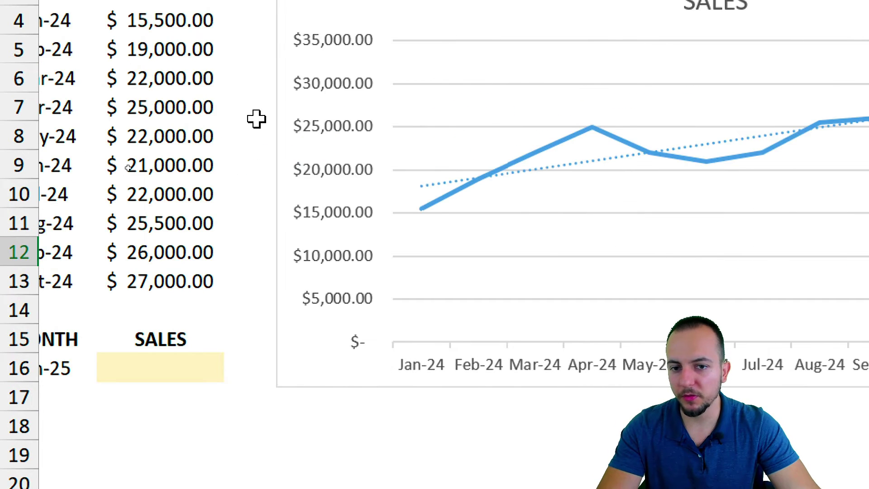
{"action": "key", "text": "ctrl+2"}
{"action": "mouse_move", "coordinate": [271, 57]}
{"action": "left_mouse_down"}
{"action": "mouse_move", "coordinate": [393, 104]}
{"action": "mouse_move", "coordinate": [476, 155]}
{"action": "left_mouse_up"}
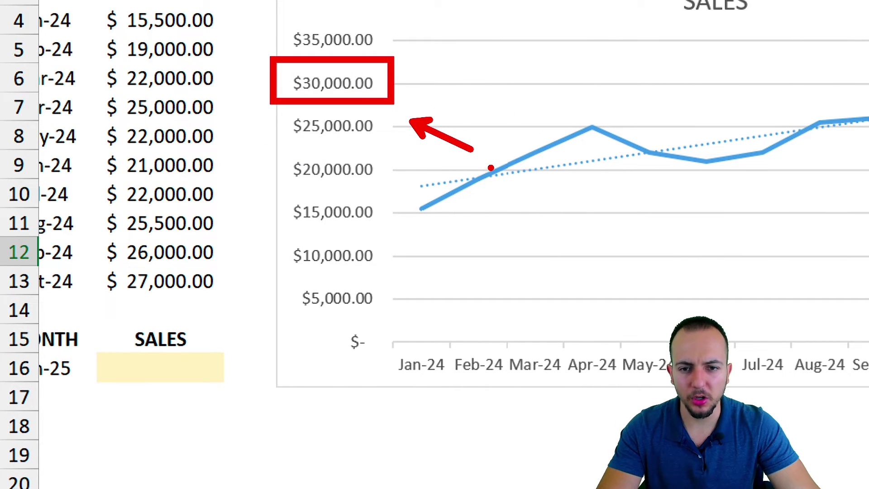
{"action": "key", "text": "Escape"}
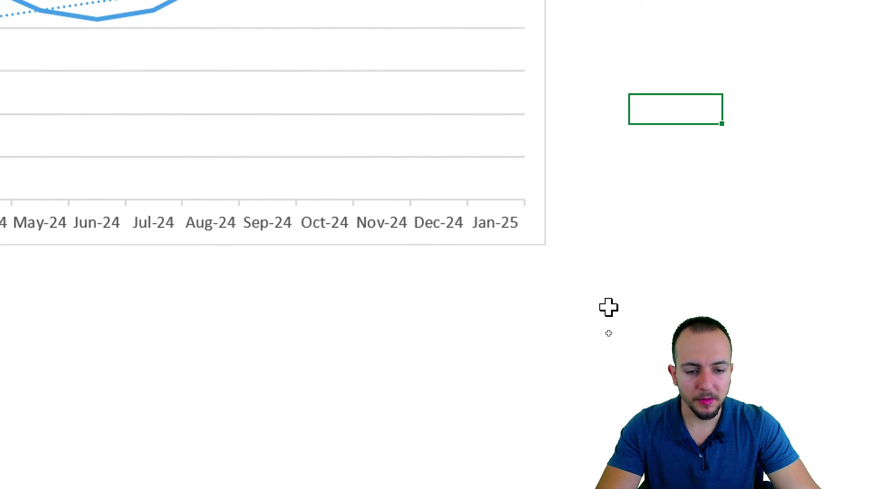
{"action": "key", "text": "ctrl+2"}
{"action": "mouse_move", "coordinate": [454, 195]}
{"action": "left_mouse_down"}
{"action": "mouse_move", "coordinate": [542, 239]}
{"action": "mouse_move", "coordinate": [596, 318]}
{"action": "left_mouse_up"}
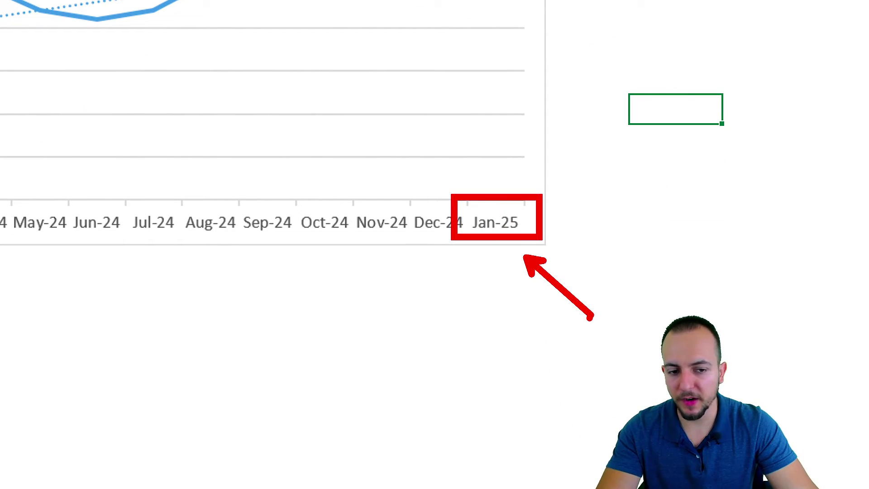
{"action": "key", "text": "Escape"}
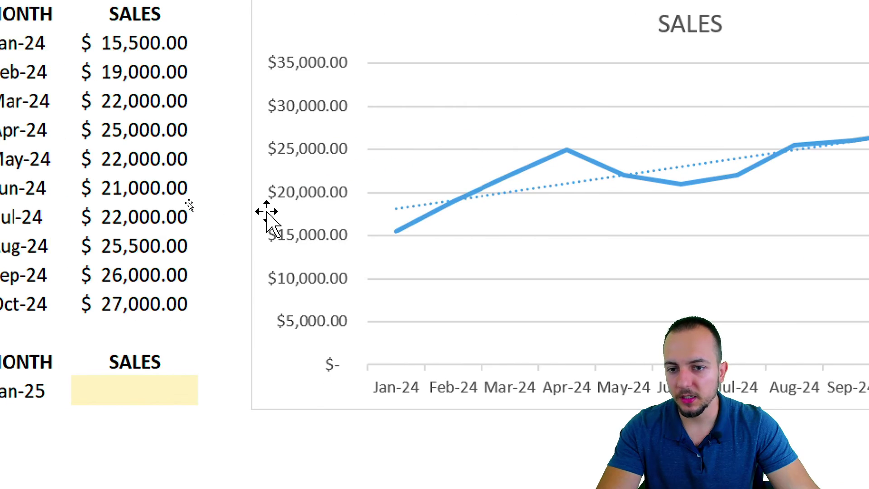
{"action": "left_click", "coordinate": [247, 81]}
{"action": "left_click_drag", "start_coordinate": [244, 80], "coordinate": [432, 154]}
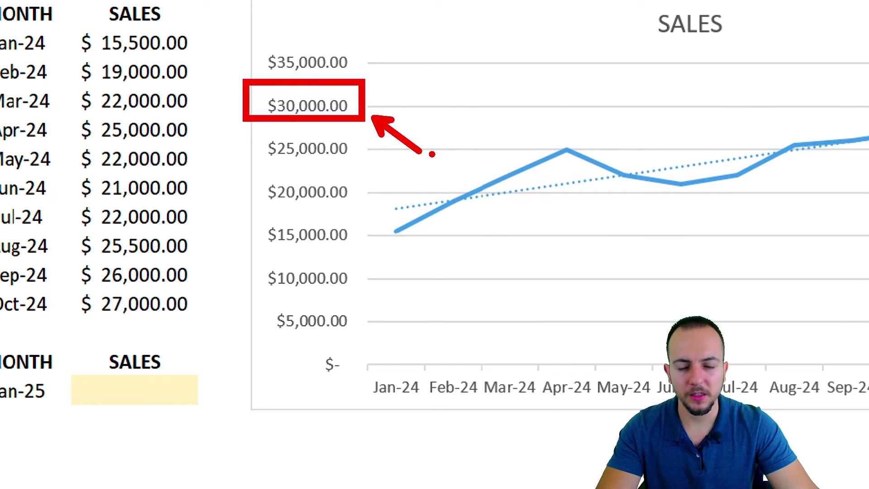
{"action": "key", "text": "Escape"}
Step: Start a FORECAST.LINEAR formula in the empty Jan-25 sales cell C16
{"action": "left_click", "coordinate": [134, 390]}
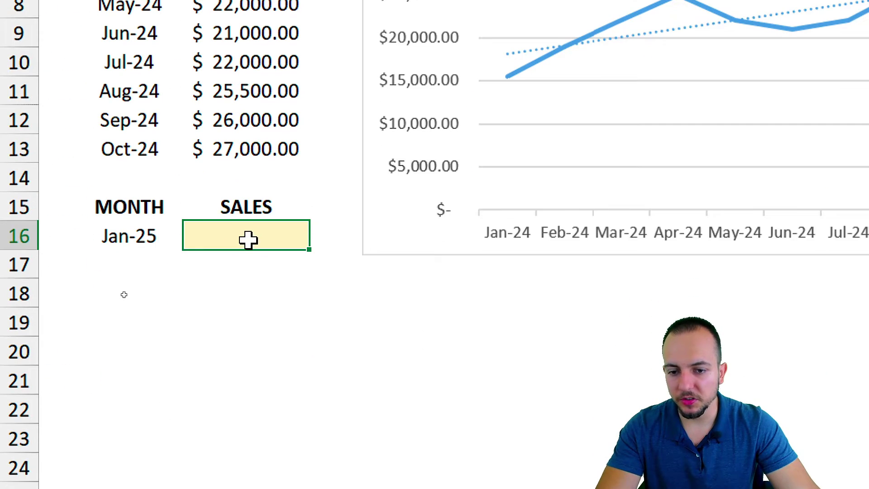
{"action": "type", "text": "="}
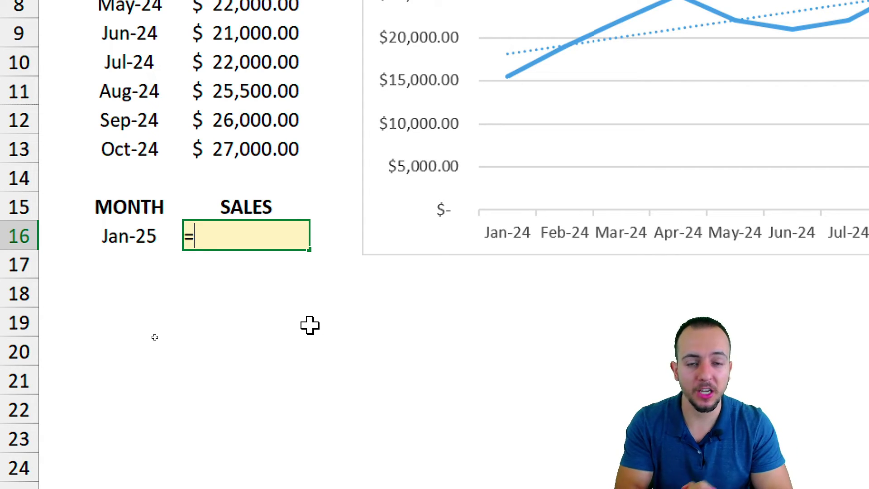
{"action": "type", "text": "fore"}
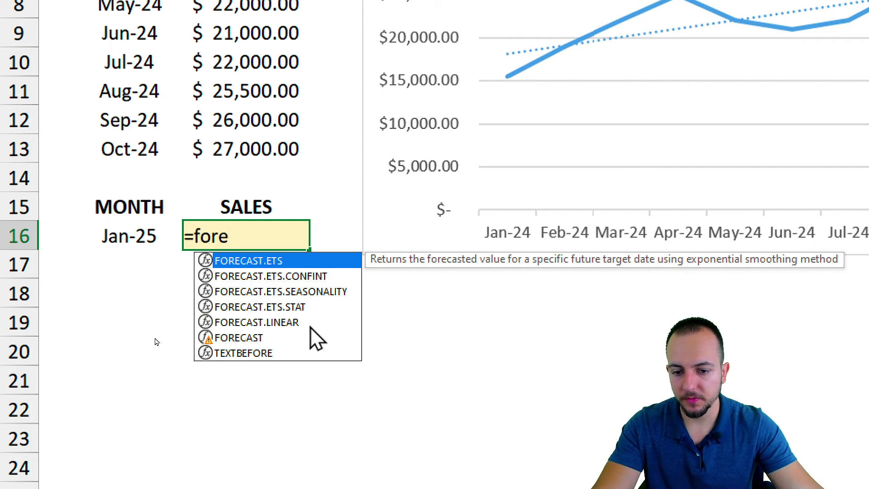
{"action": "left_click", "coordinate": [306, 323]}
{"action": "double_click", "coordinate": [304, 322]}
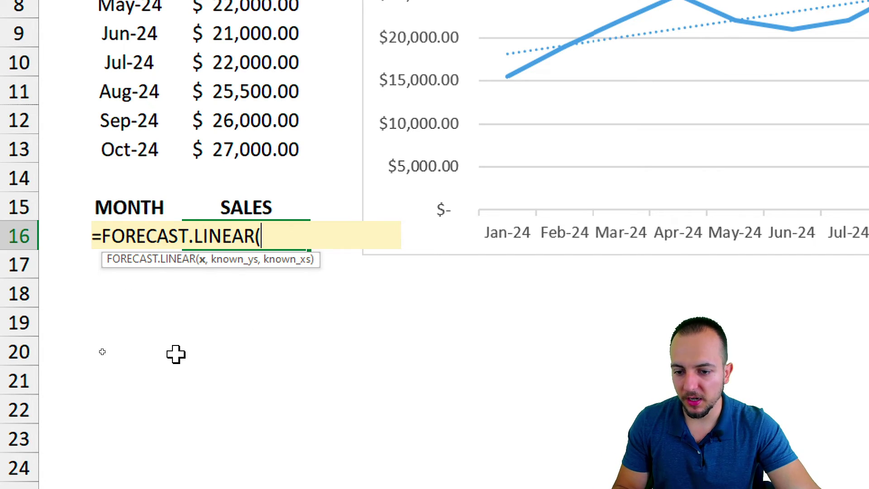
Step: Complete it as =FORECAST.LINEAR(B16,C4:C13,B4:B13), giving $29,792.22
{"action": "left_click", "coordinate": [201, 354]}
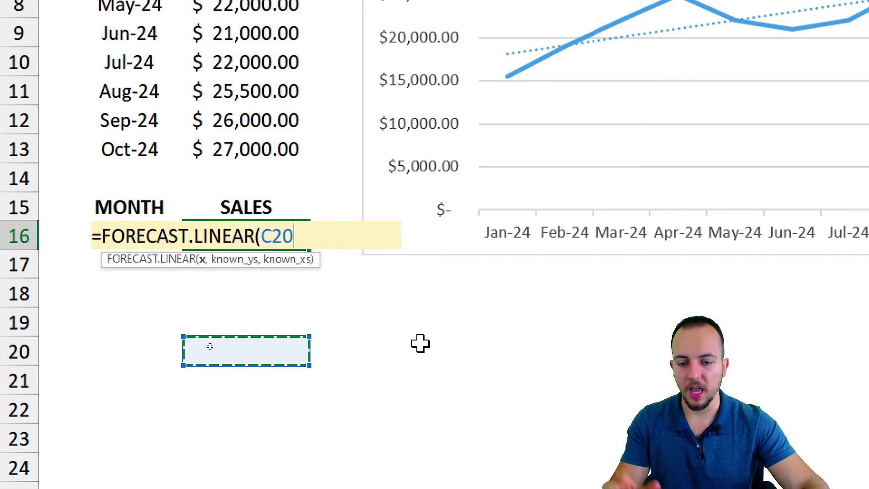
{"action": "key", "text": "Left"}
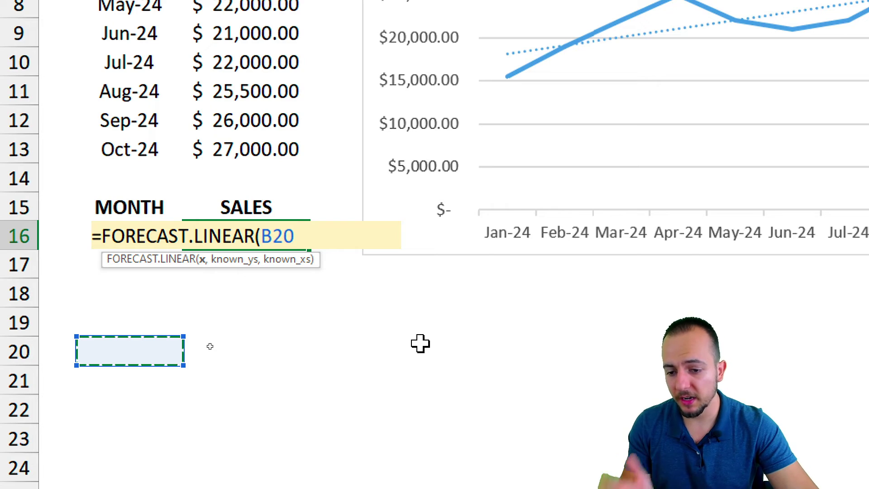
{"action": "key", "text": "Up"}
{"action": "key", "text": "Up"}
{"action": "key", "text": "Up"}
{"action": "key", "text": "Up"}
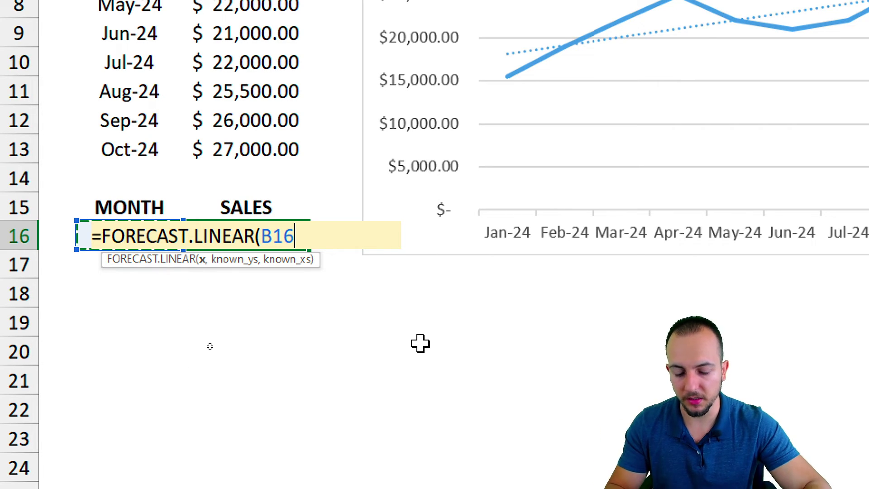
{"action": "type", "text": ","}
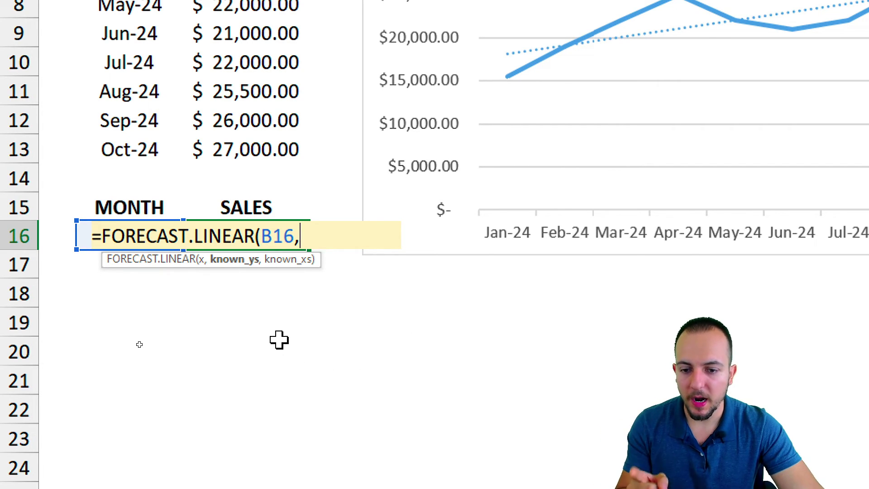
{"action": "scroll", "coordinate": [226, 63], "scroll_direction": "up", "scroll_amount": 2}
{"action": "scroll", "coordinate": [230, 58], "scroll_direction": "up", "scroll_amount": 1}
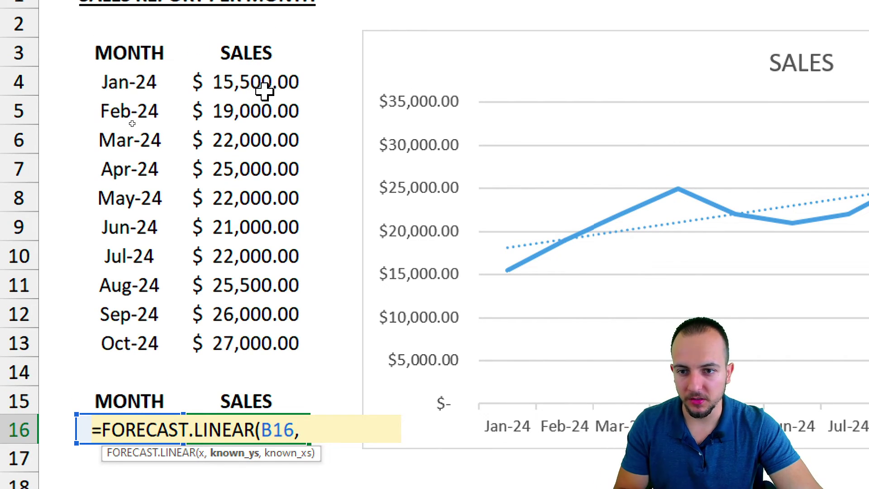
{"action": "left_click_drag", "start_coordinate": [262, 88], "coordinate": [236, 341]}
{"action": "type", "text": ","}
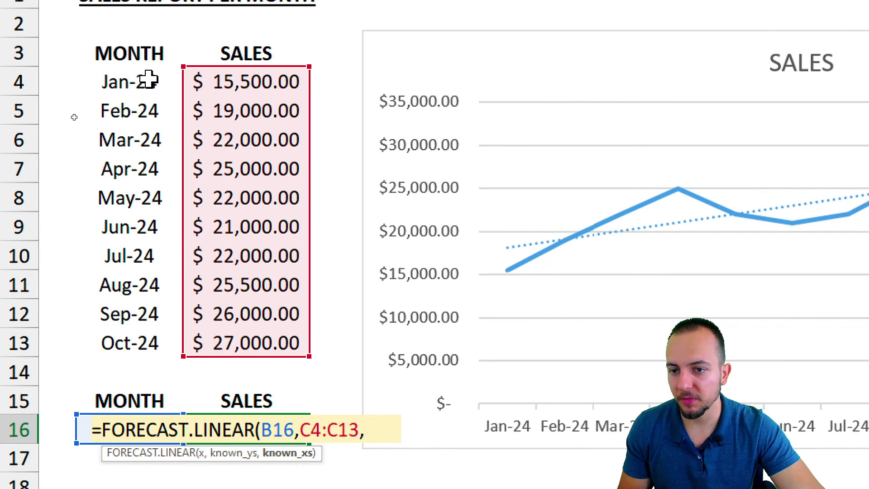
{"action": "left_click_drag", "start_coordinate": [148, 80], "coordinate": [140, 335]}
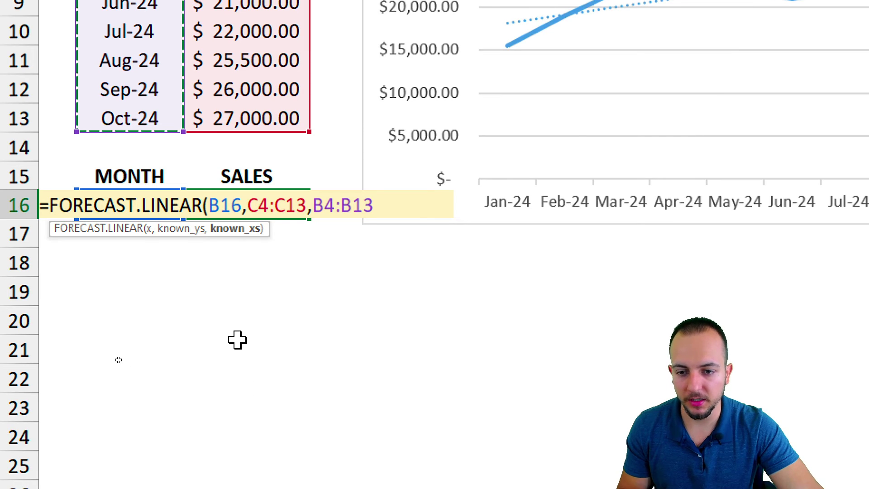
{"action": "key", "text": "Return"}
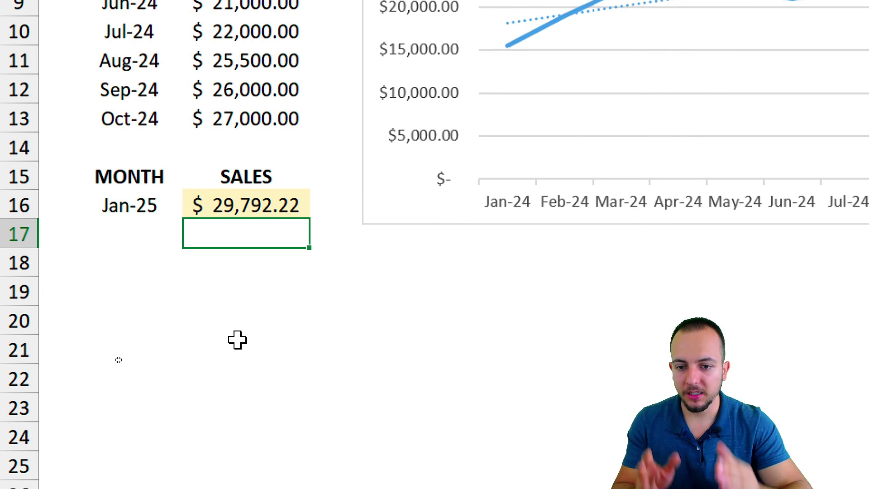